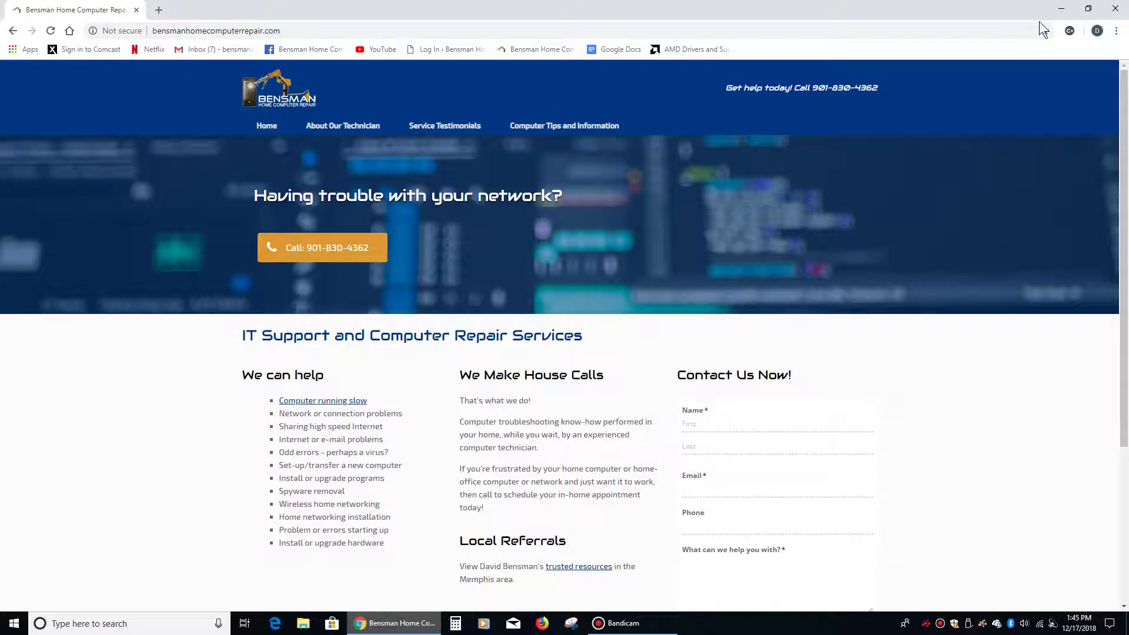
Look for a disc drive under This PC in File Explorer, try opening the DVD RW drive, and close the window
key(super+e)
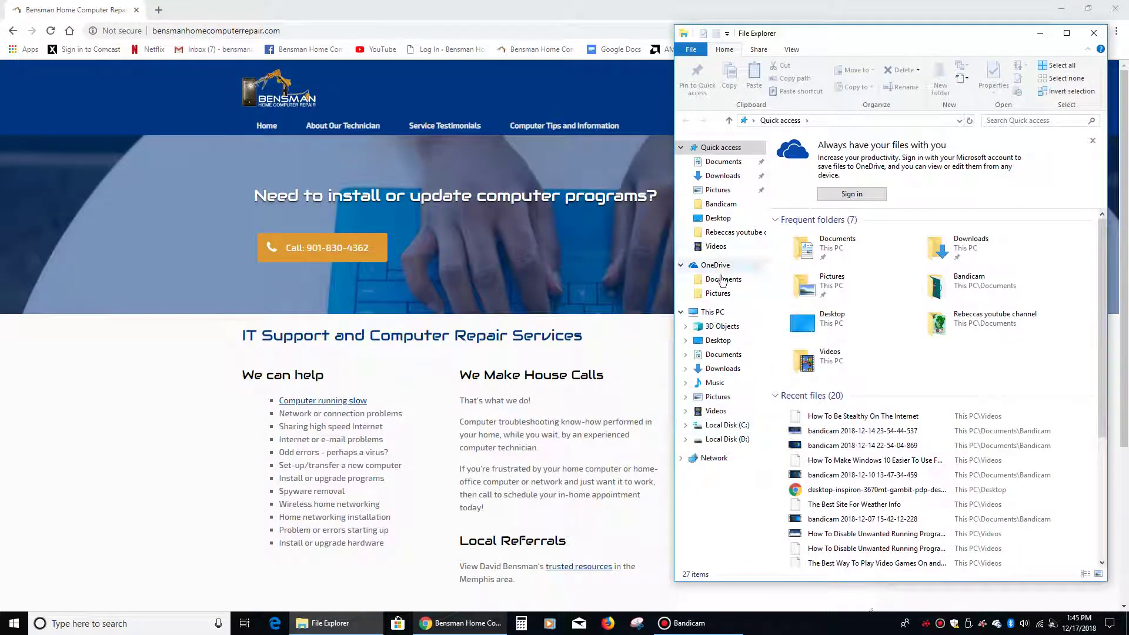
scroll(882, 370, down, 3)
scroll(880, 330, up, 4)
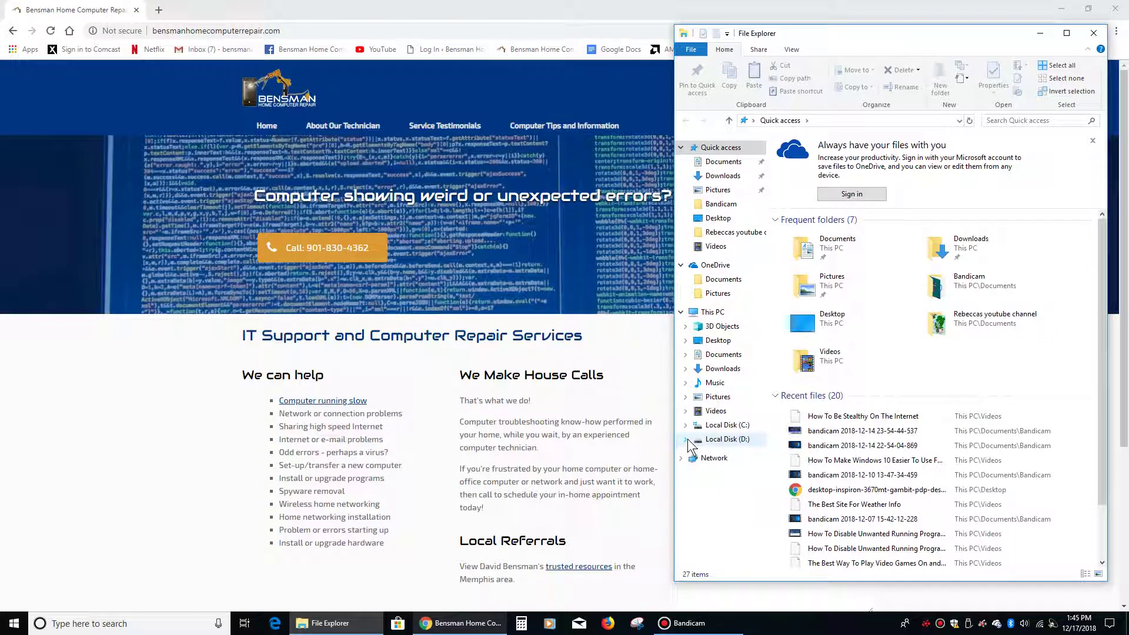
click(1074, 36)
click(44, 283)
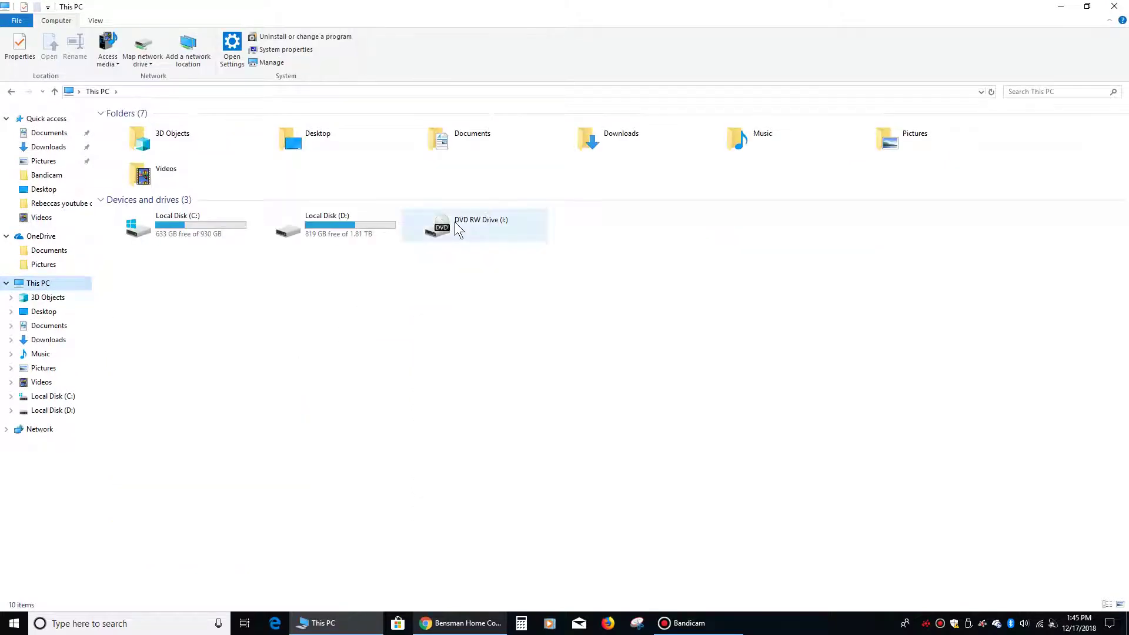
double_click(458, 229)
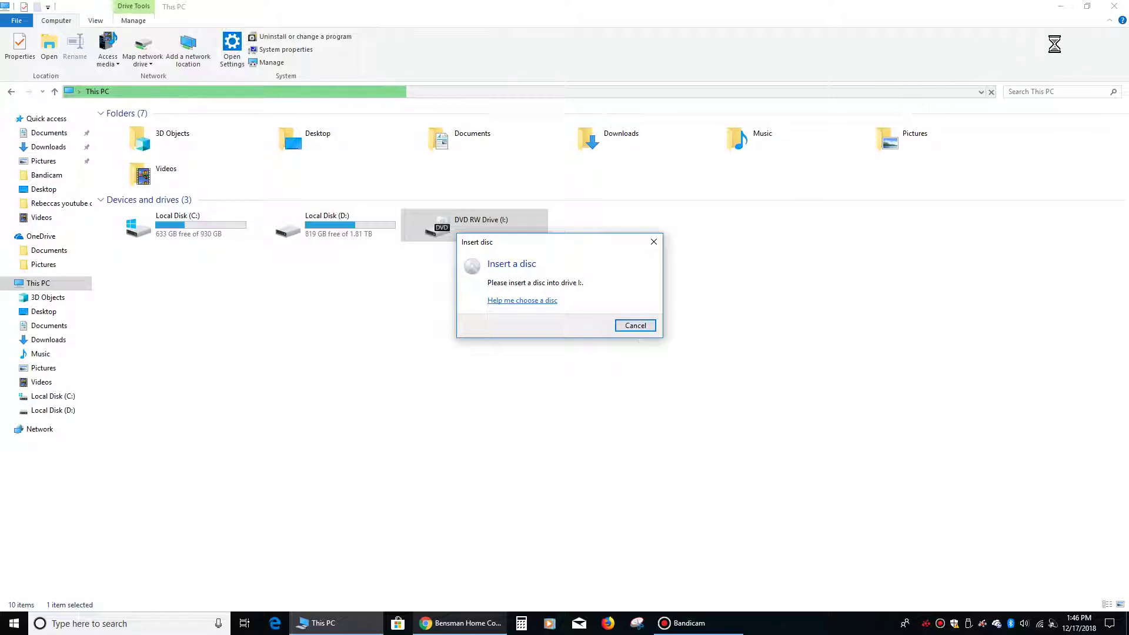
click(637, 326)
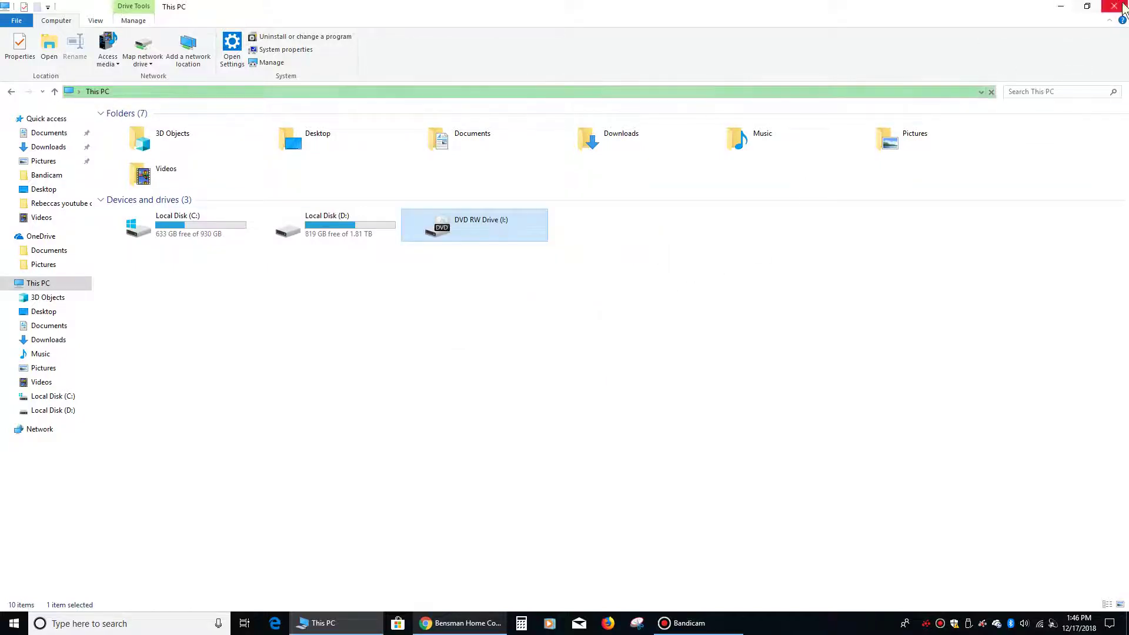
click(1115, 7)
click(1066, 11)
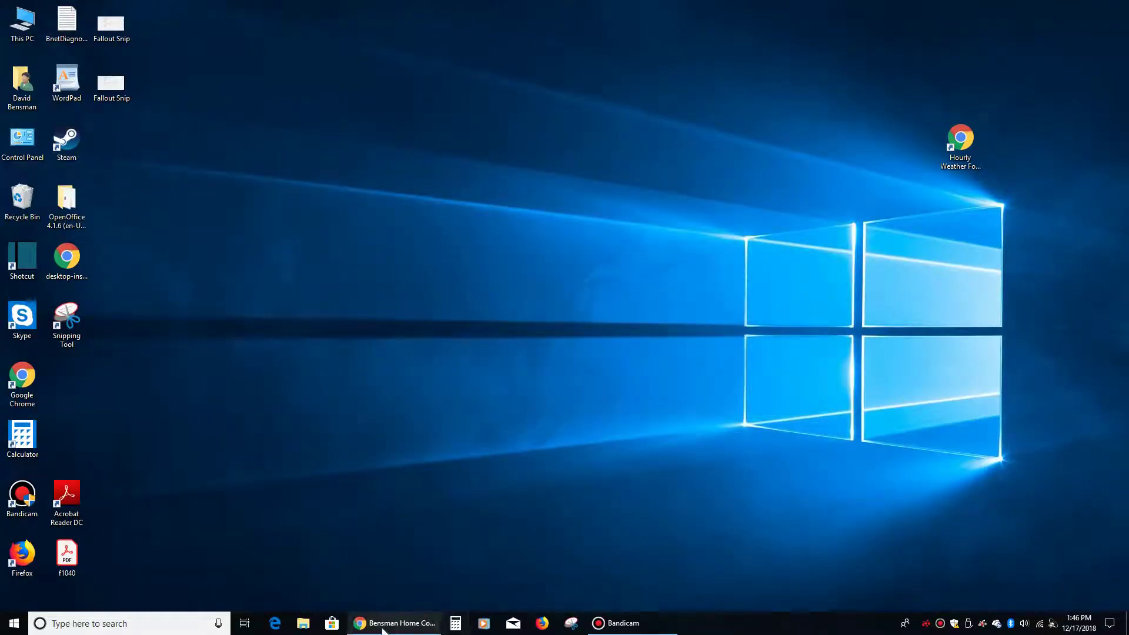
Return to Chrome, search the web for "itunes" in a new tab, and open Apple's iTunes page
click(382, 624)
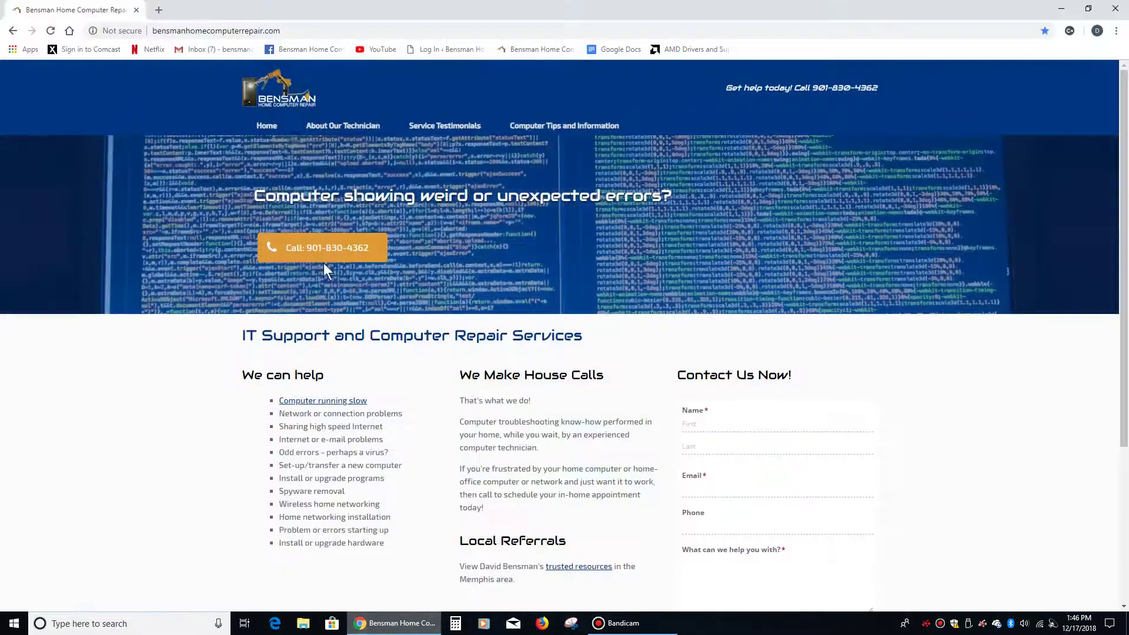
click(158, 10)
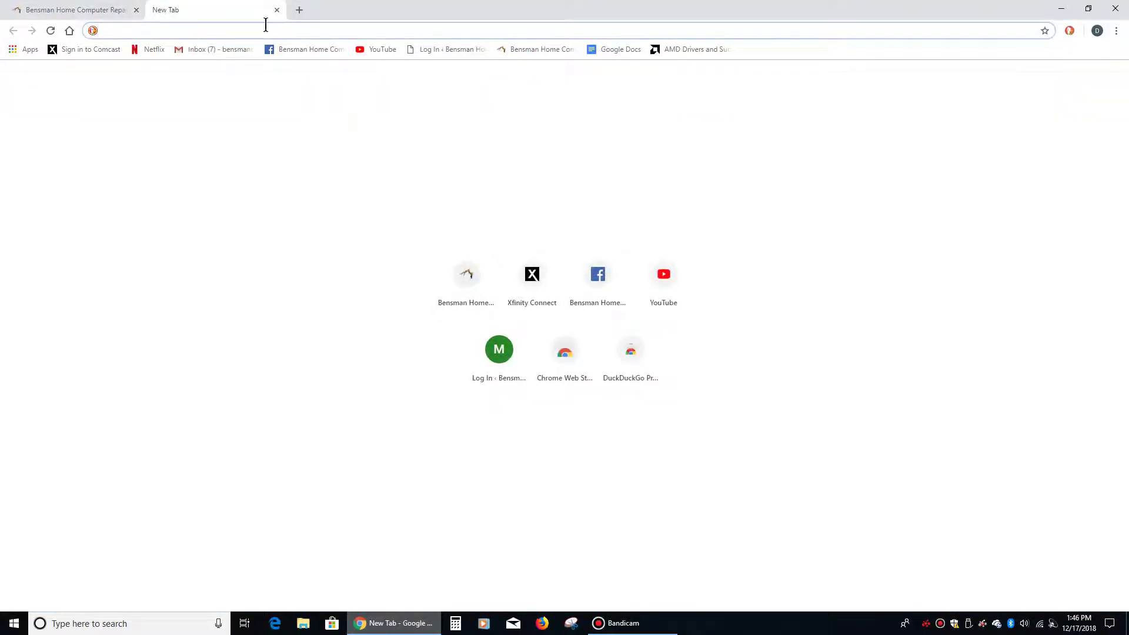
text(itun)
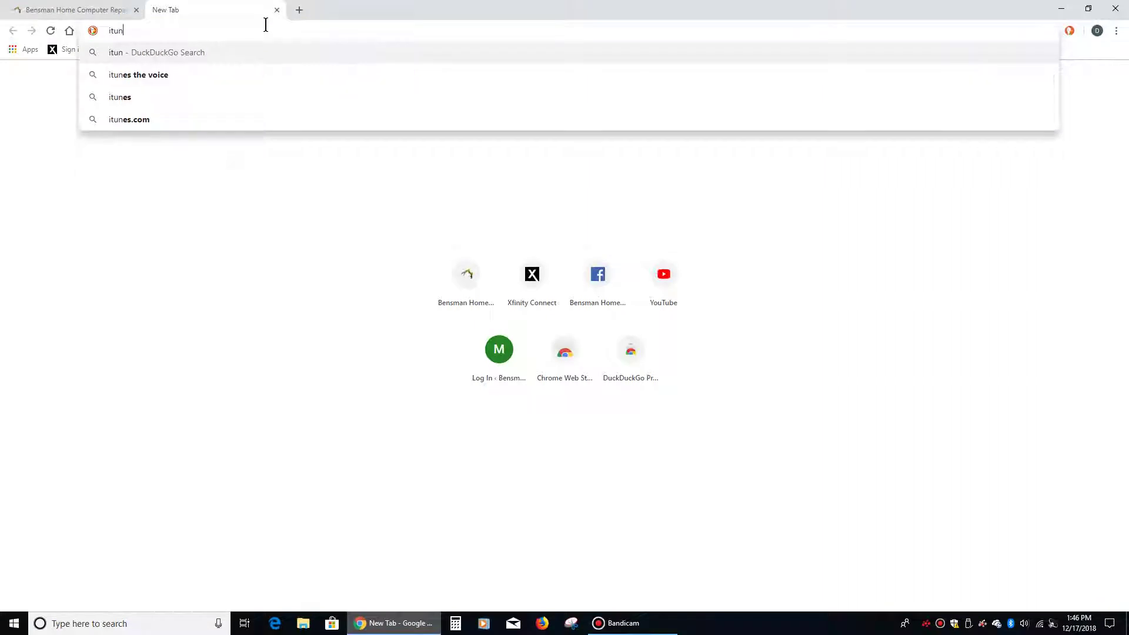
text(es)
key(Return)
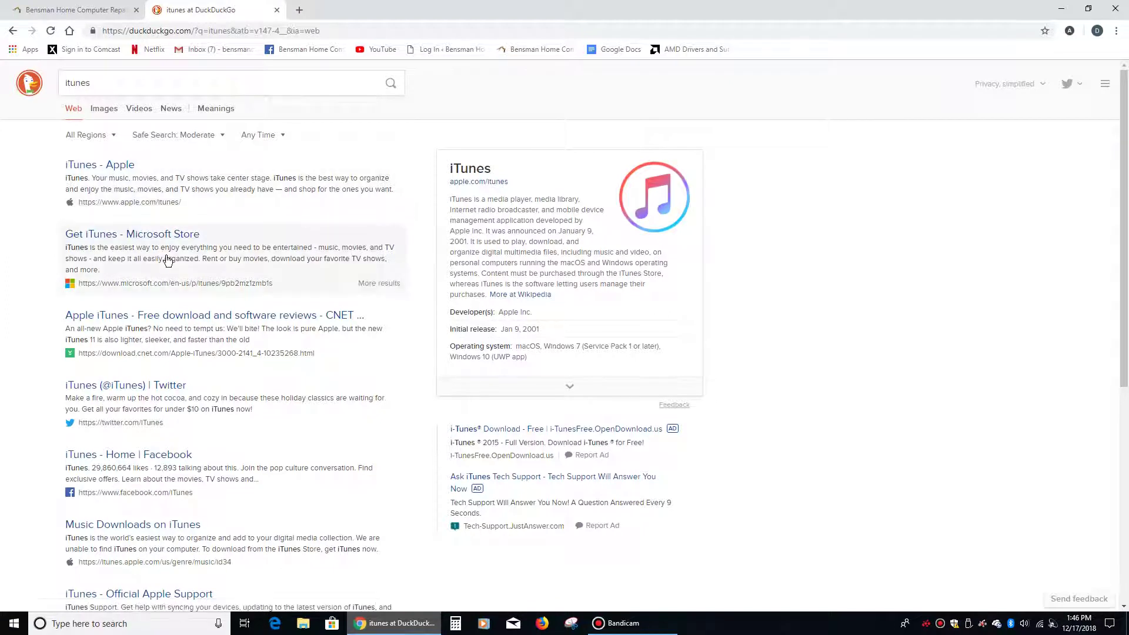
click(116, 168)
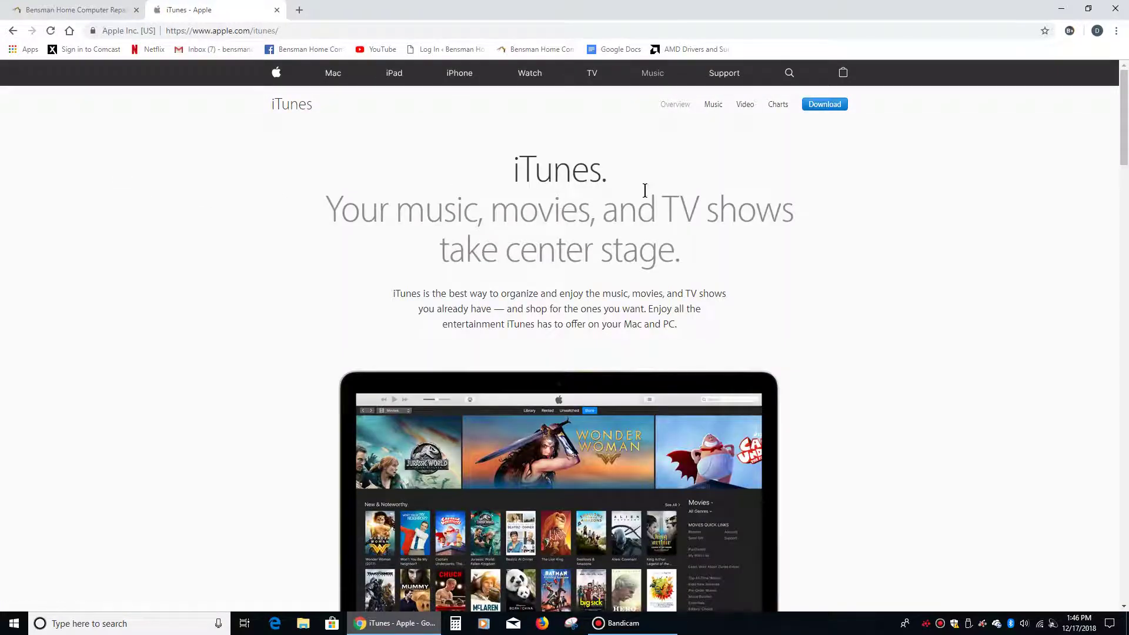
Go to the iTunes for Windows download, dismiss the sign-up offer, and open the iTunes listing in the Microsoft Store app
click(826, 107)
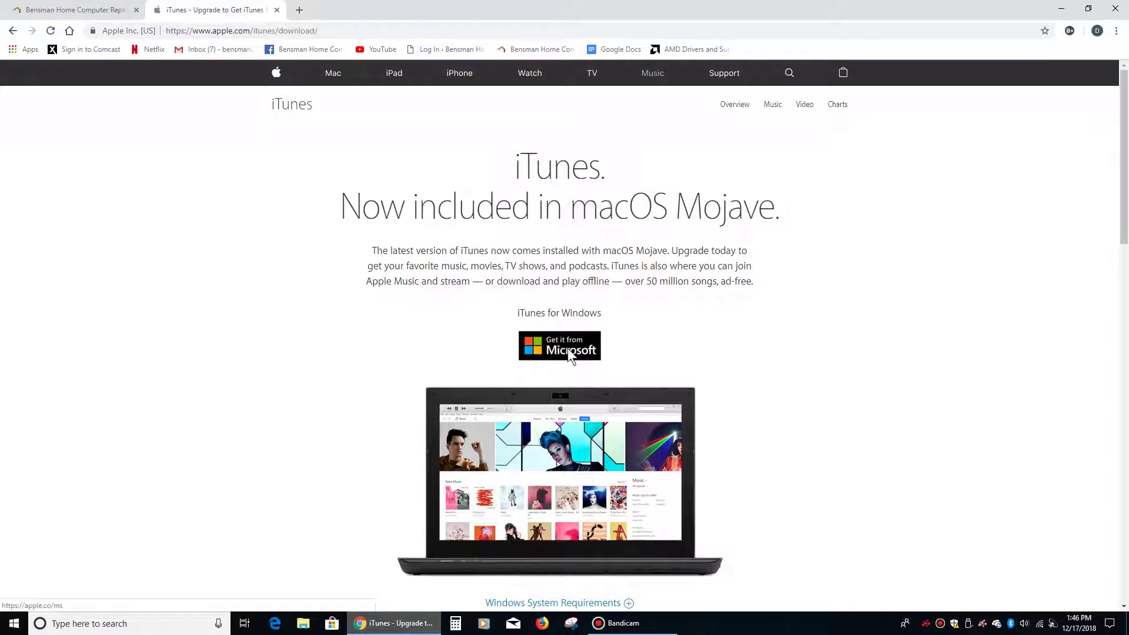
click(567, 348)
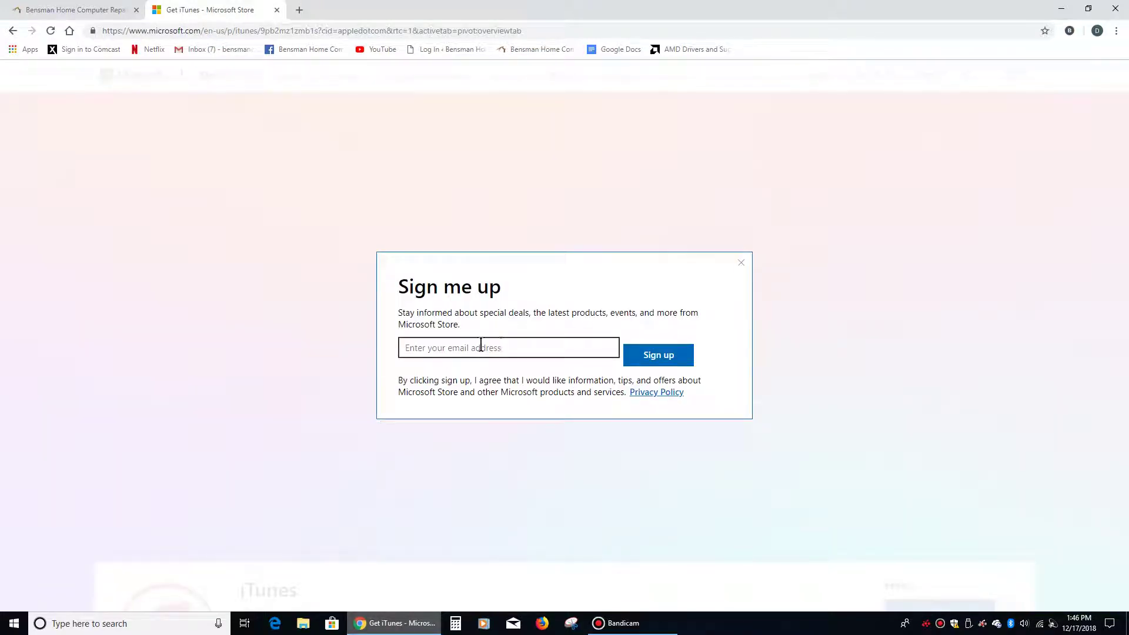
click(741, 264)
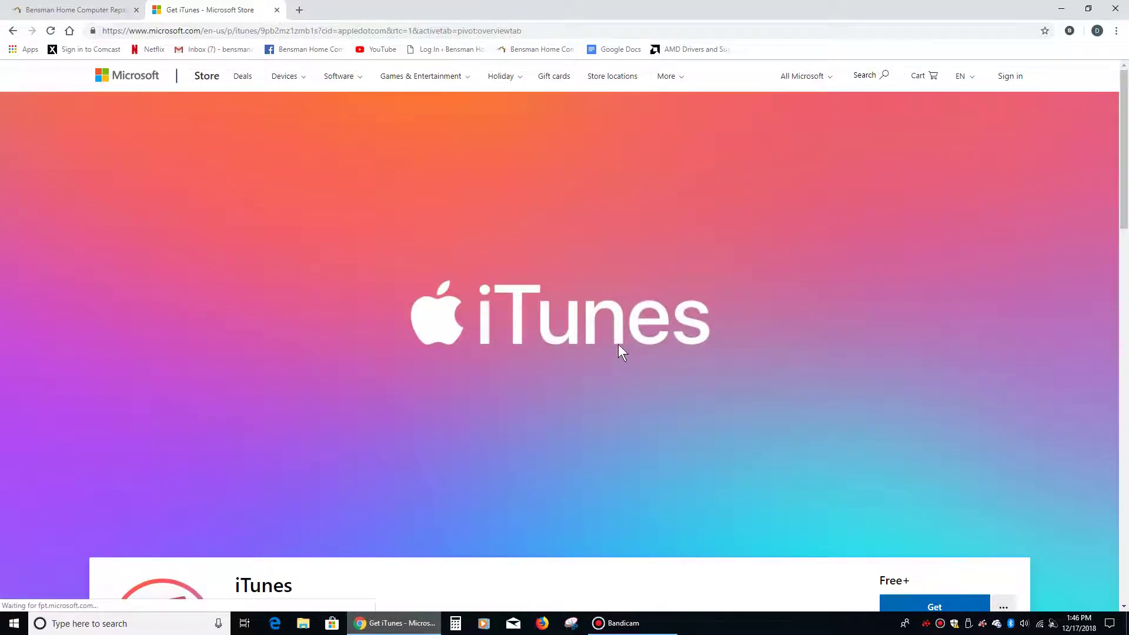
scroll(621, 344, down, 5)
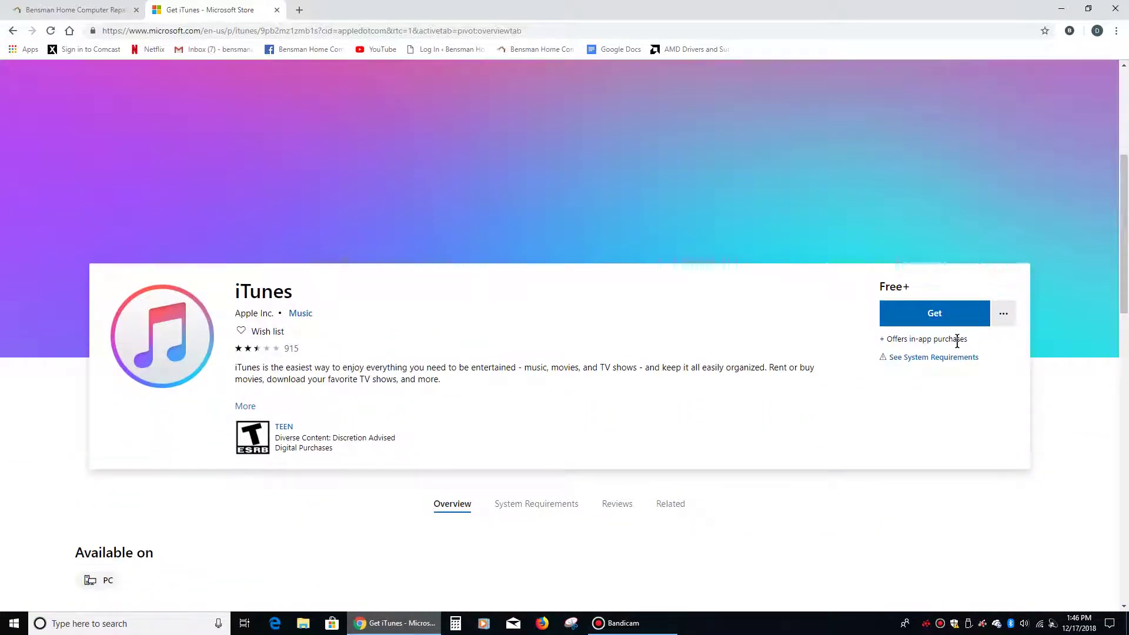
click(923, 315)
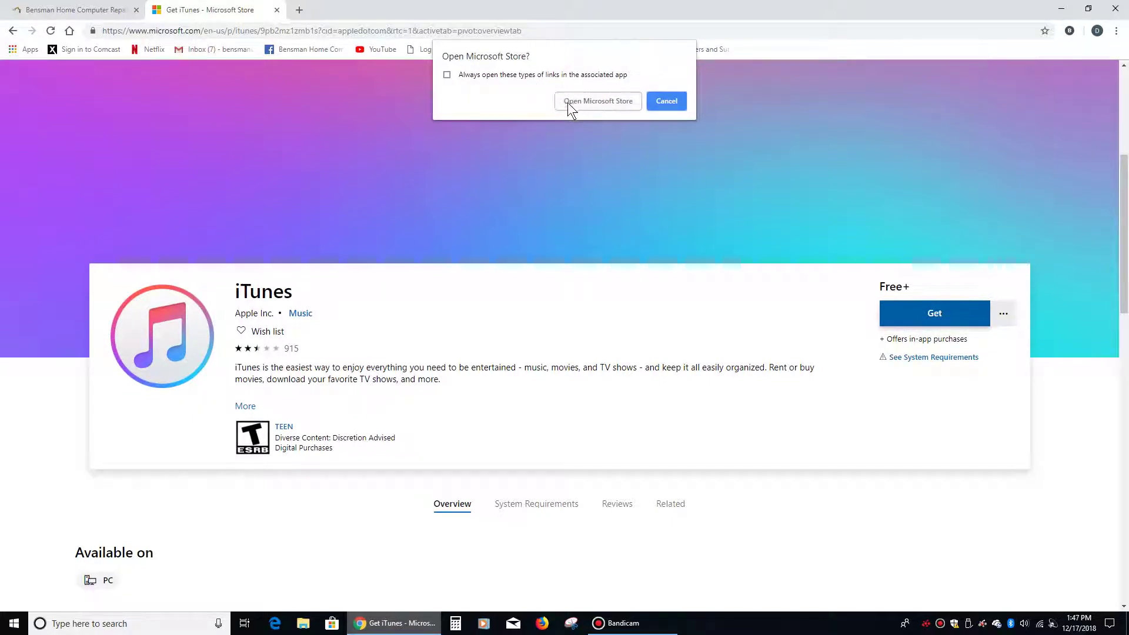
click(612, 102)
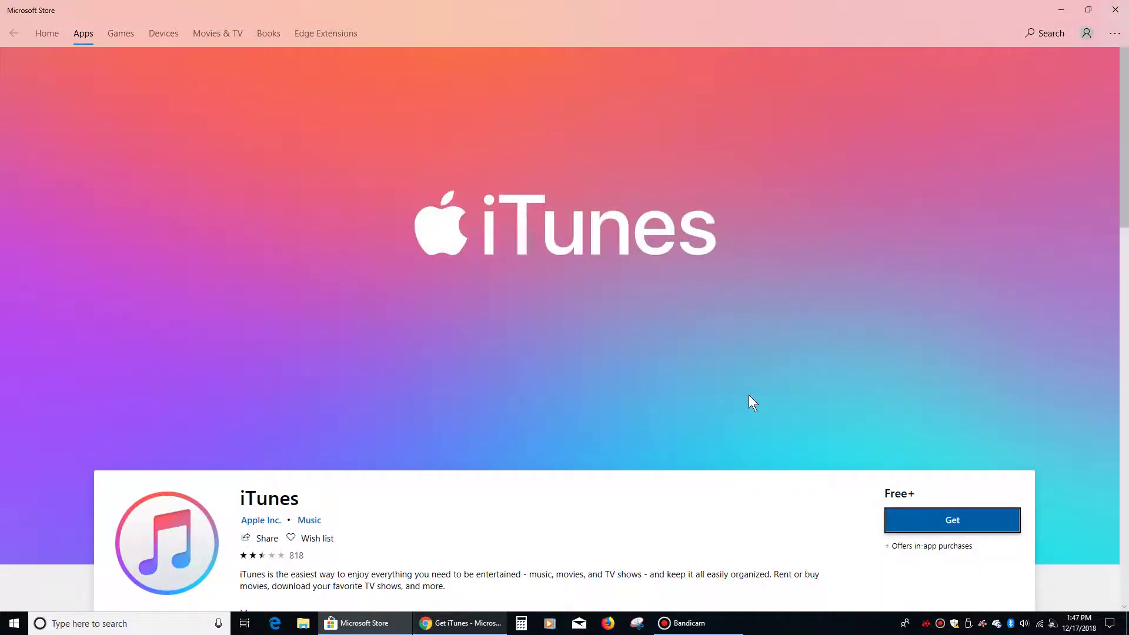
Get and install iTunes from the Microsoft Store, and close the Store and browser windows
scroll(749, 394, down, 5)
scroll(677, 359, up, 5)
scroll(681, 345, down, 3)
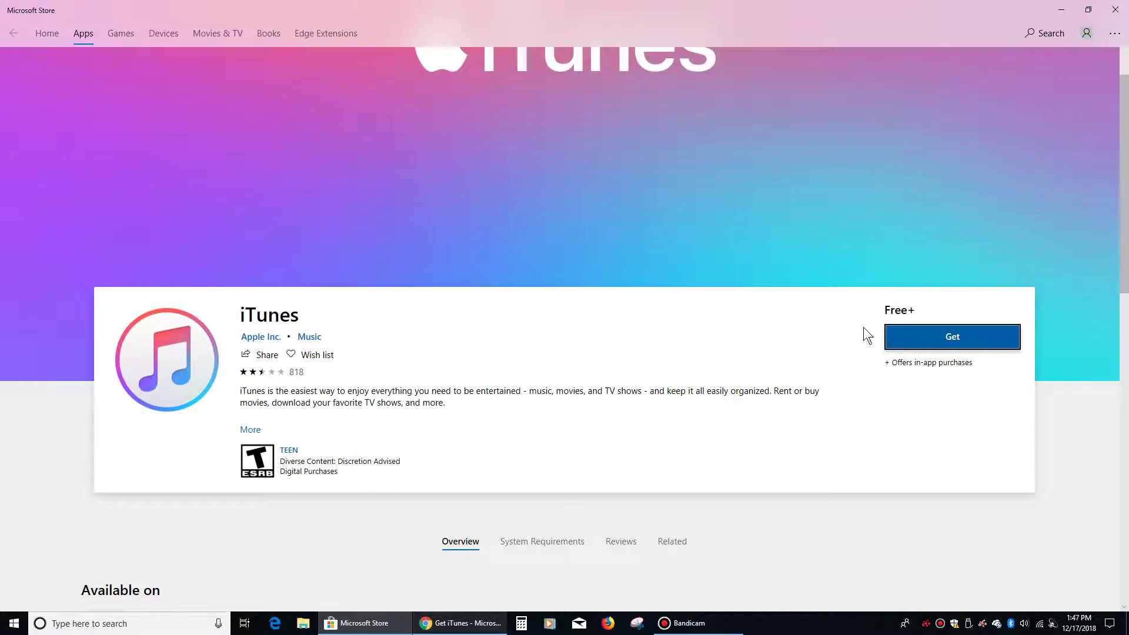
scroll(866, 334, up, 3)
click(964, 532)
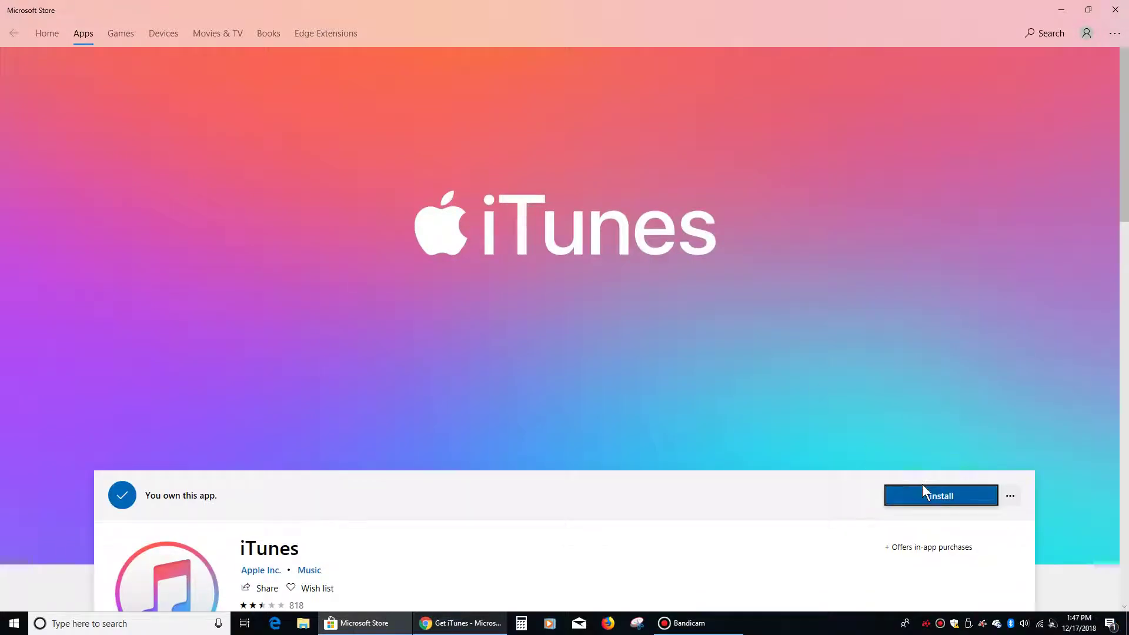
scroll(859, 453, down, 3)
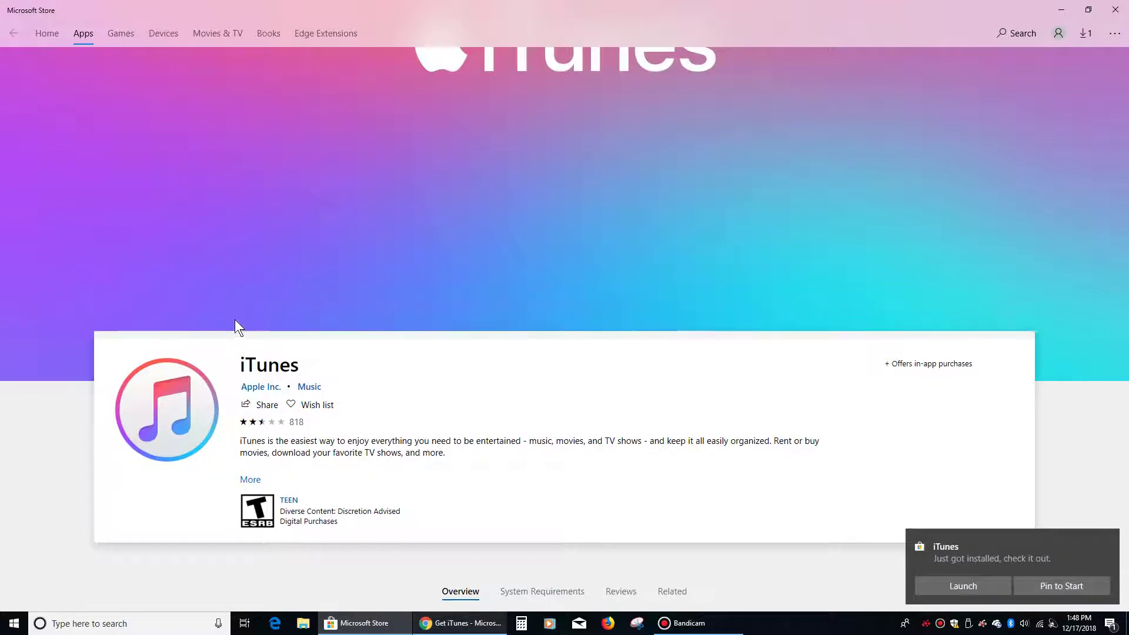
click(1115, 9)
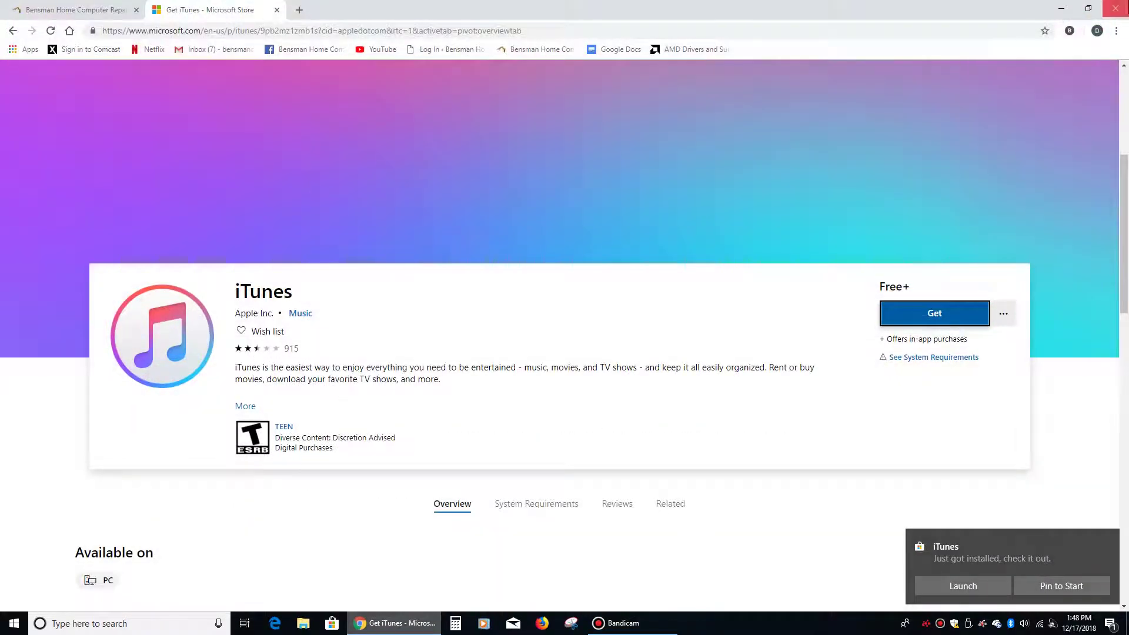
click(1116, 9)
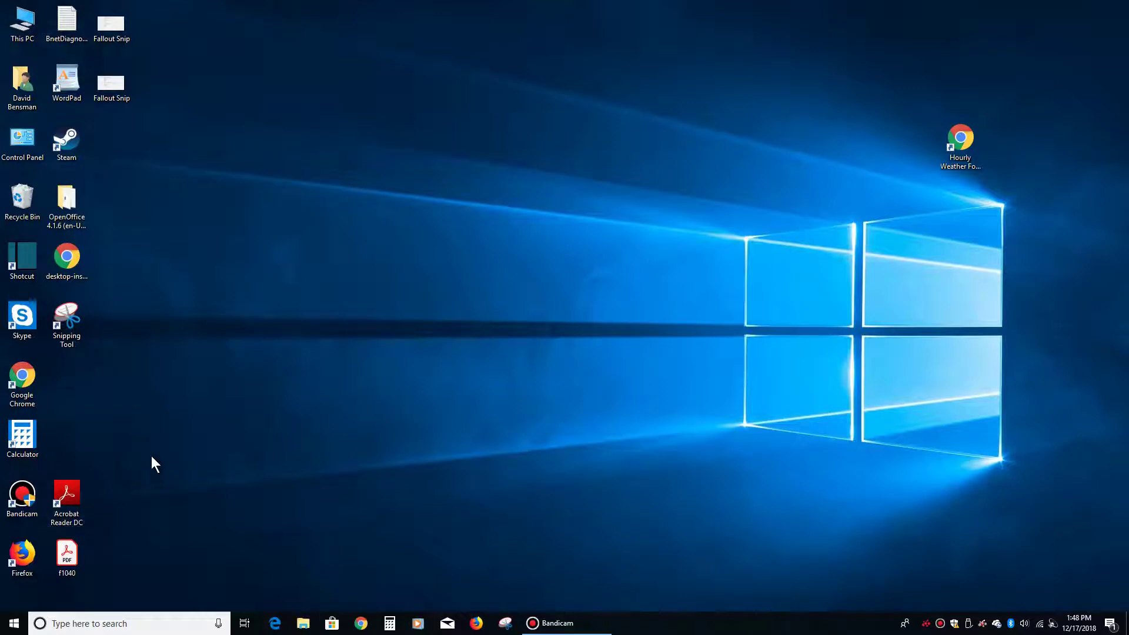
Place an iTunes shortcut on the desktop from the recently added apps
click(14, 624)
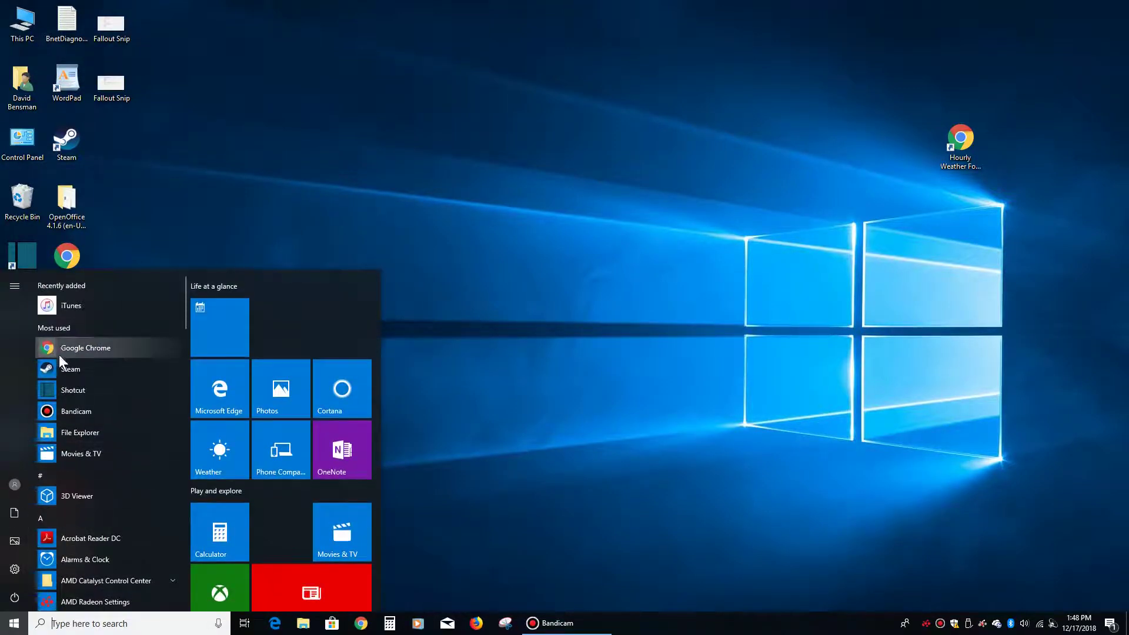
click(44, 301)
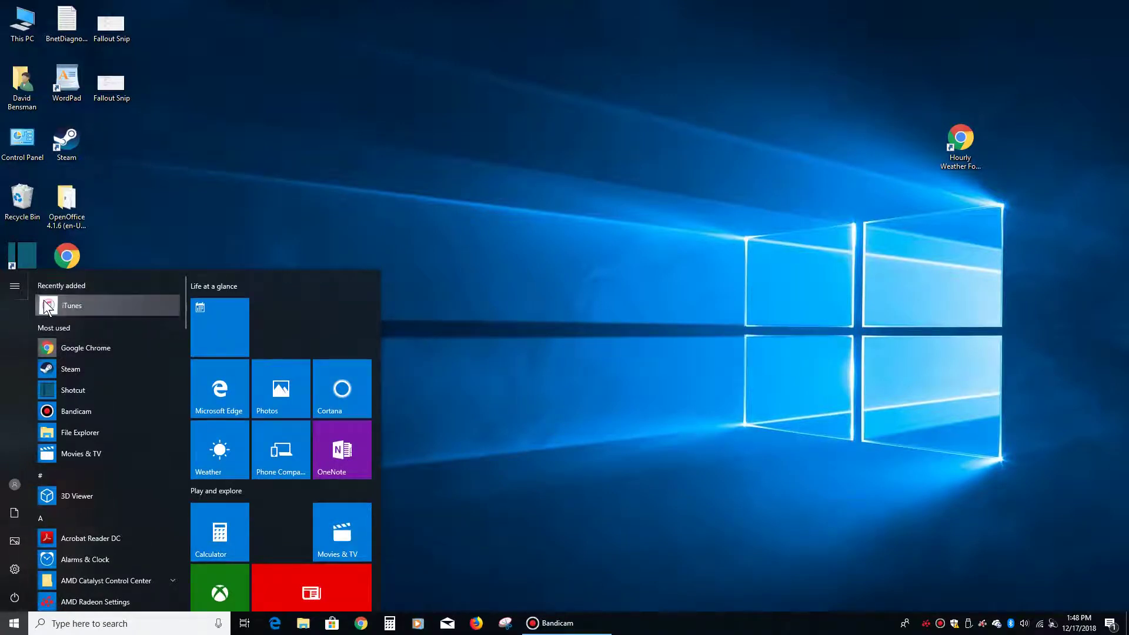
drag(47, 307, 135, 152)
click(267, 165)
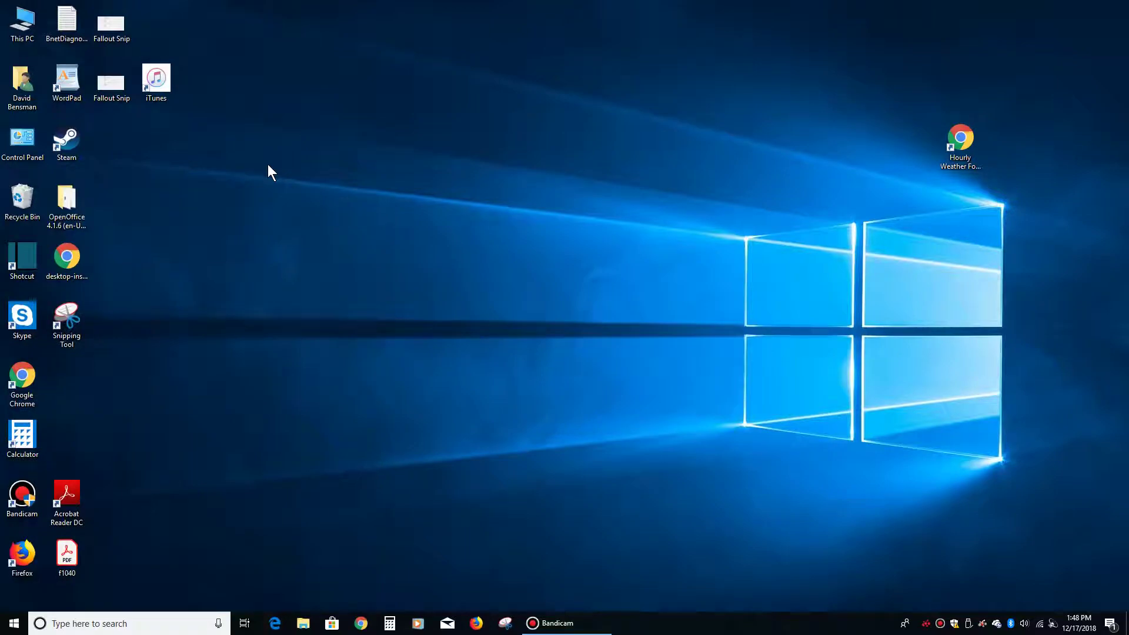
Launch iTunes from the desktop, accept the license agreement and library detail sharing, and maximize its window
click(160, 80)
double_click(160, 79)
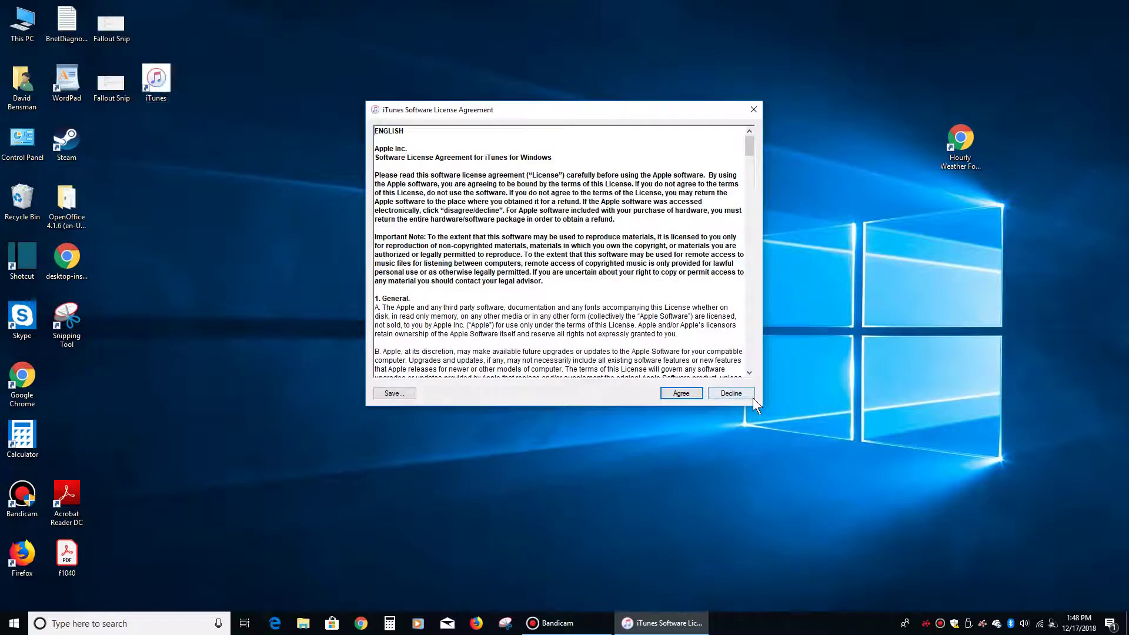
click(681, 392)
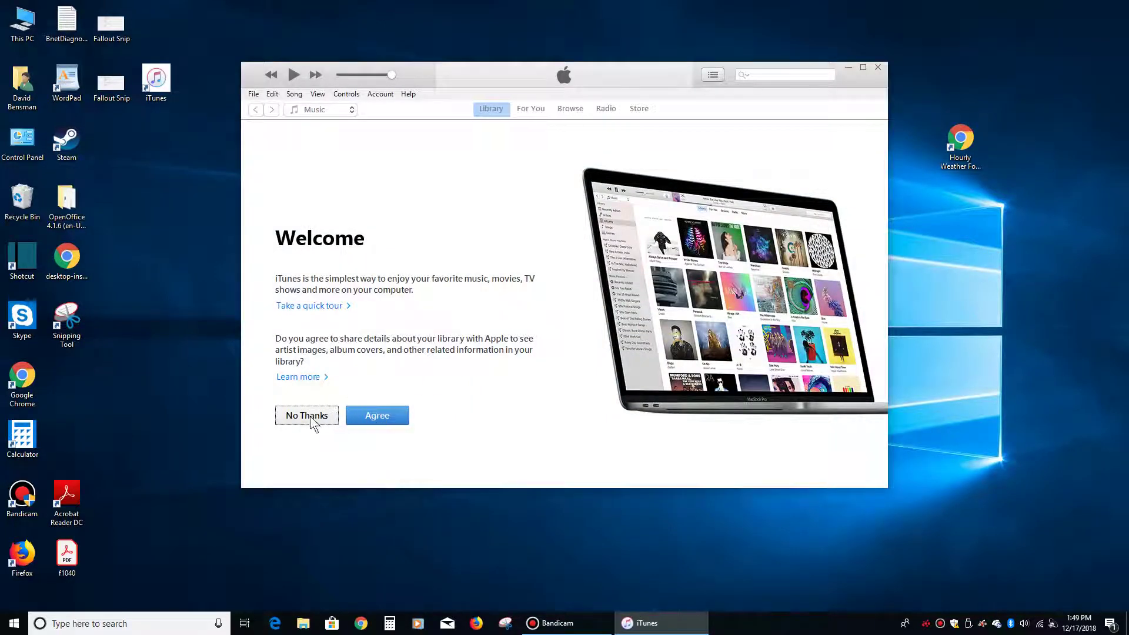
click(397, 415)
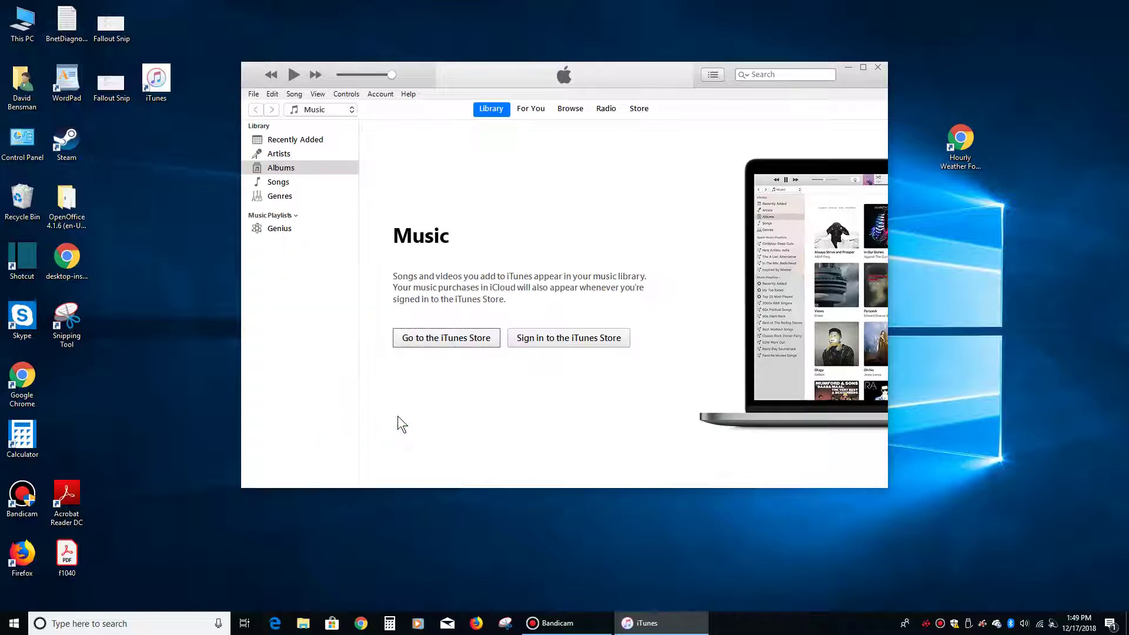
click(863, 67)
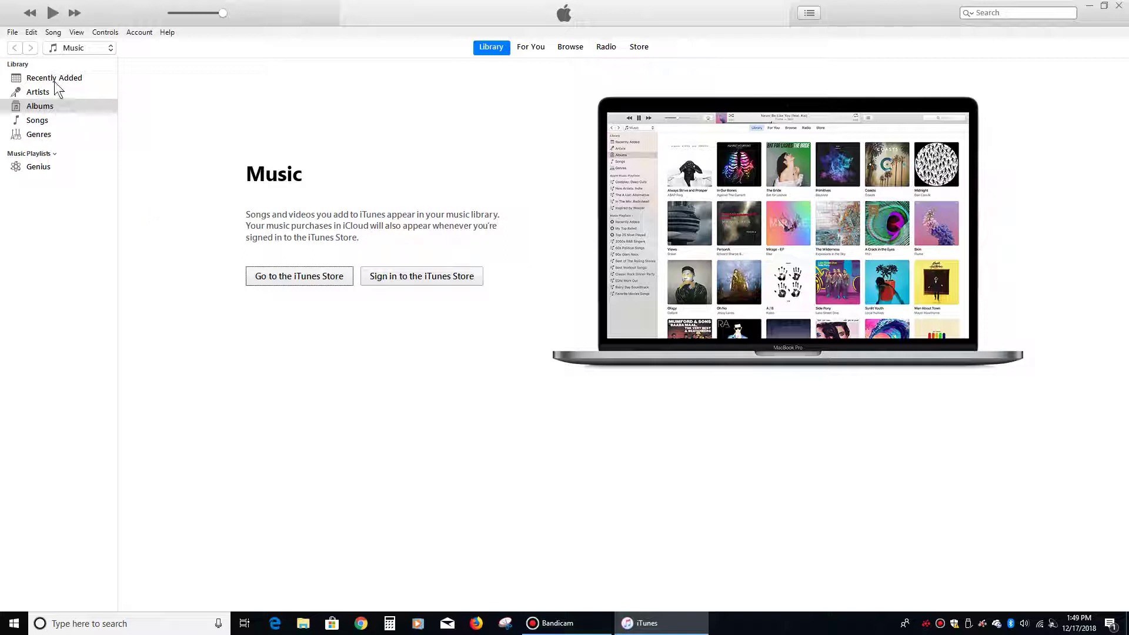
Open the CD import settings in the iTunes preferences and choose the MP3 Encoder for importing
click(34, 30)
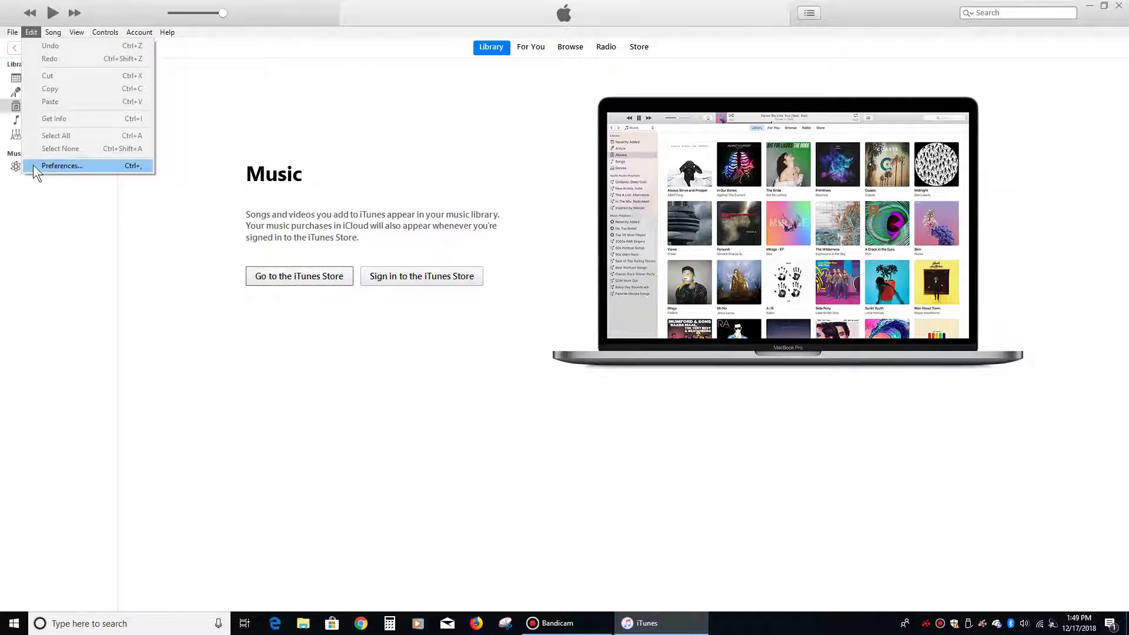
click(83, 167)
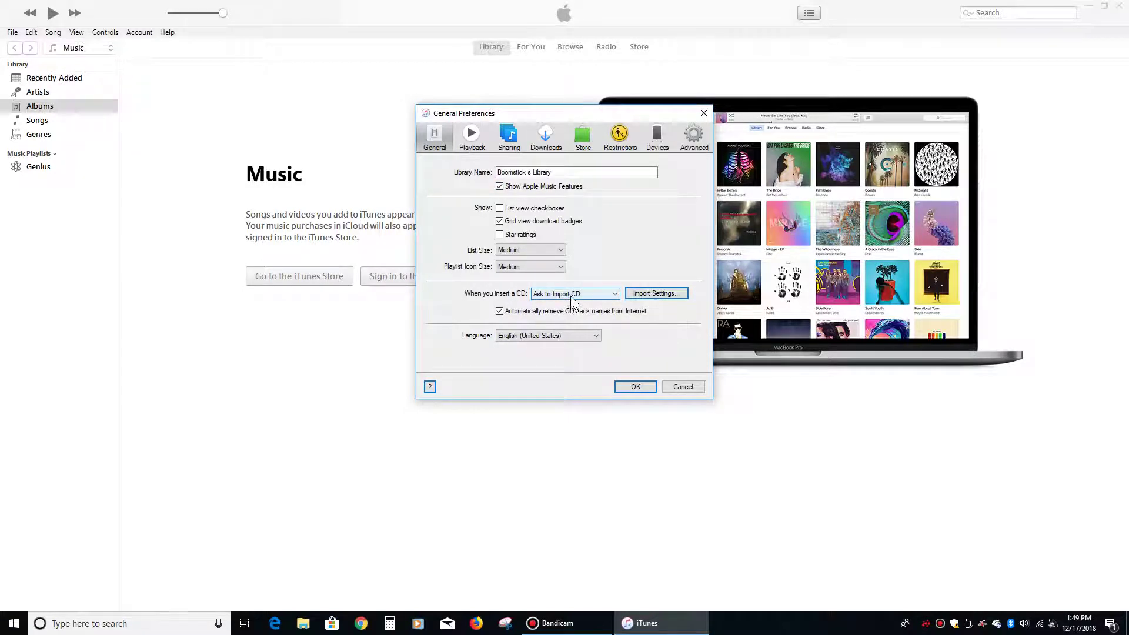
click(650, 292)
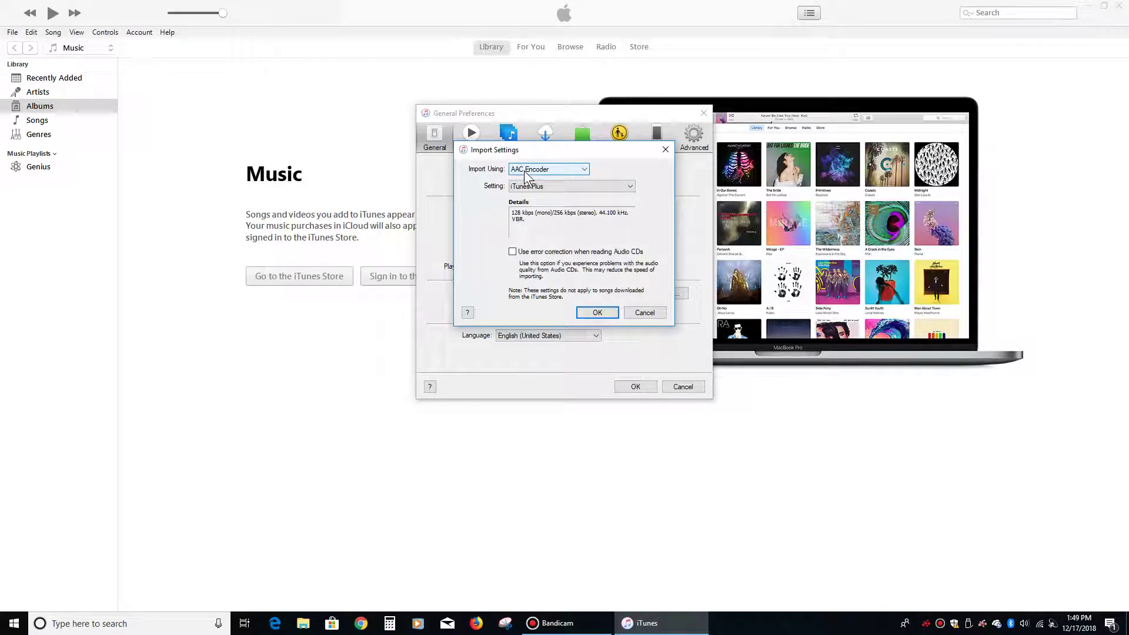
click(530, 171)
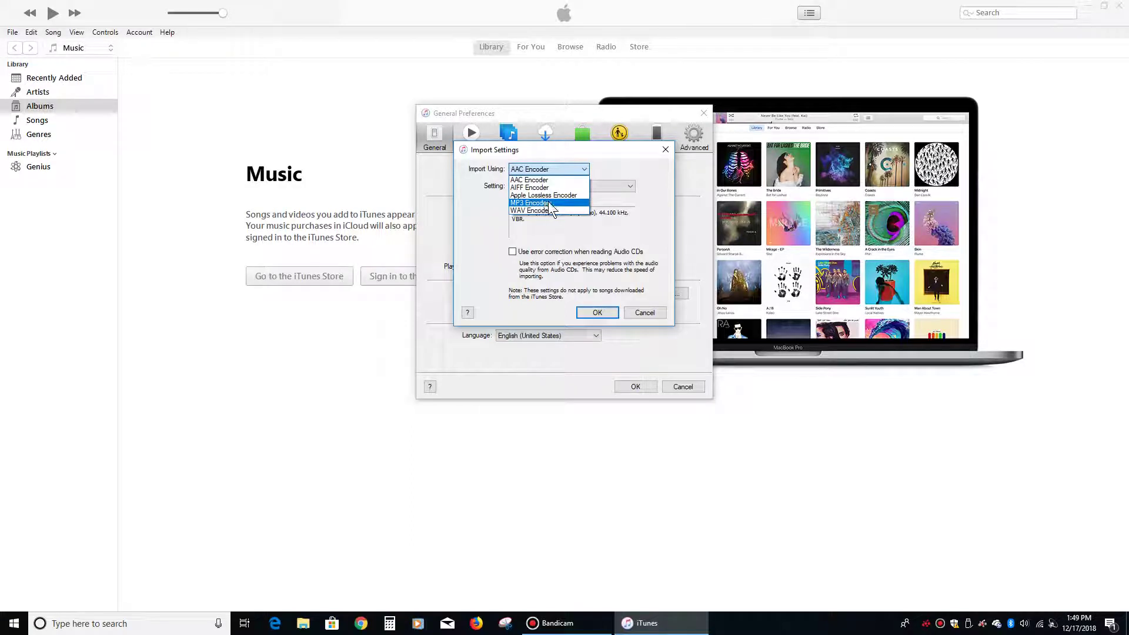
click(548, 203)
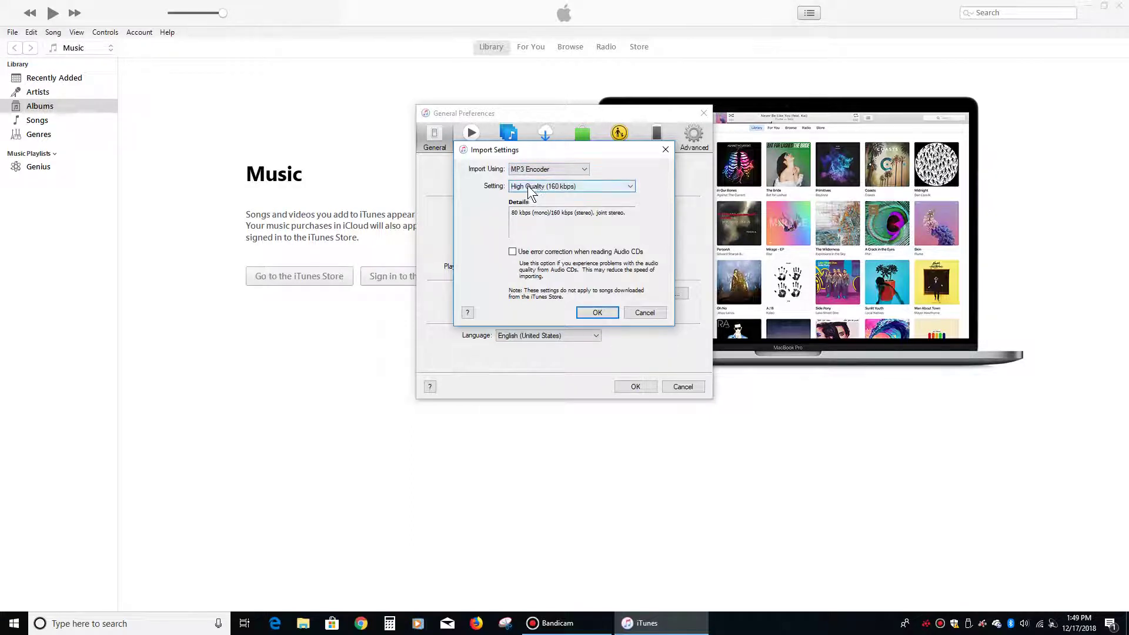
click(560, 185)
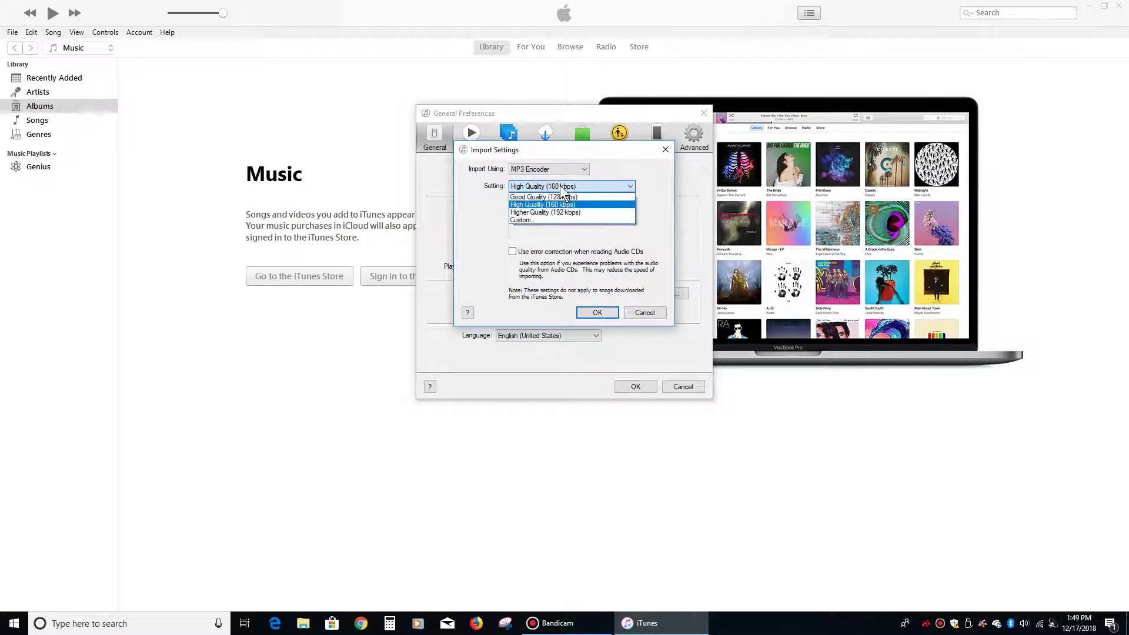
click(520, 219)
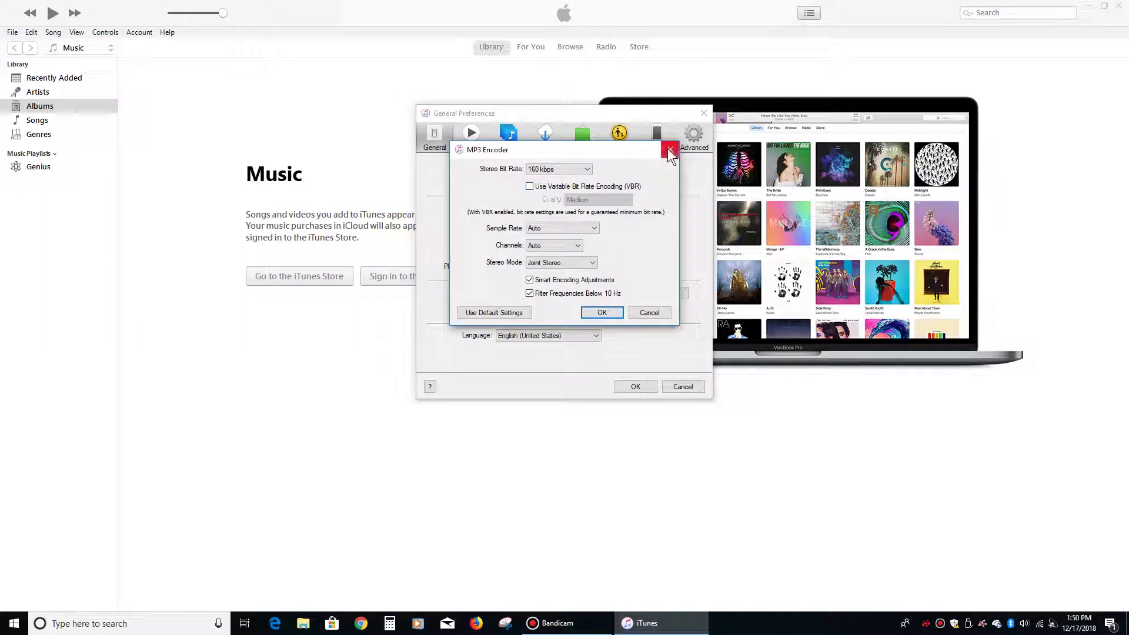
click(668, 151)
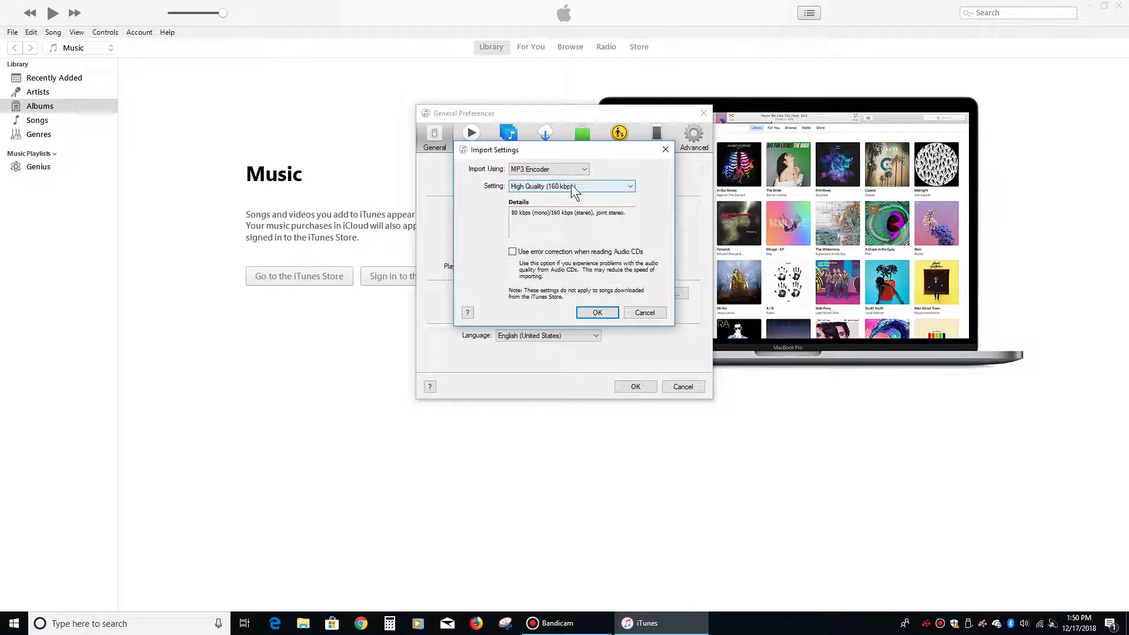
Choose a custom MP3 setting with a stereo bit rate of 256 kbps and accept the import settings
click(615, 185)
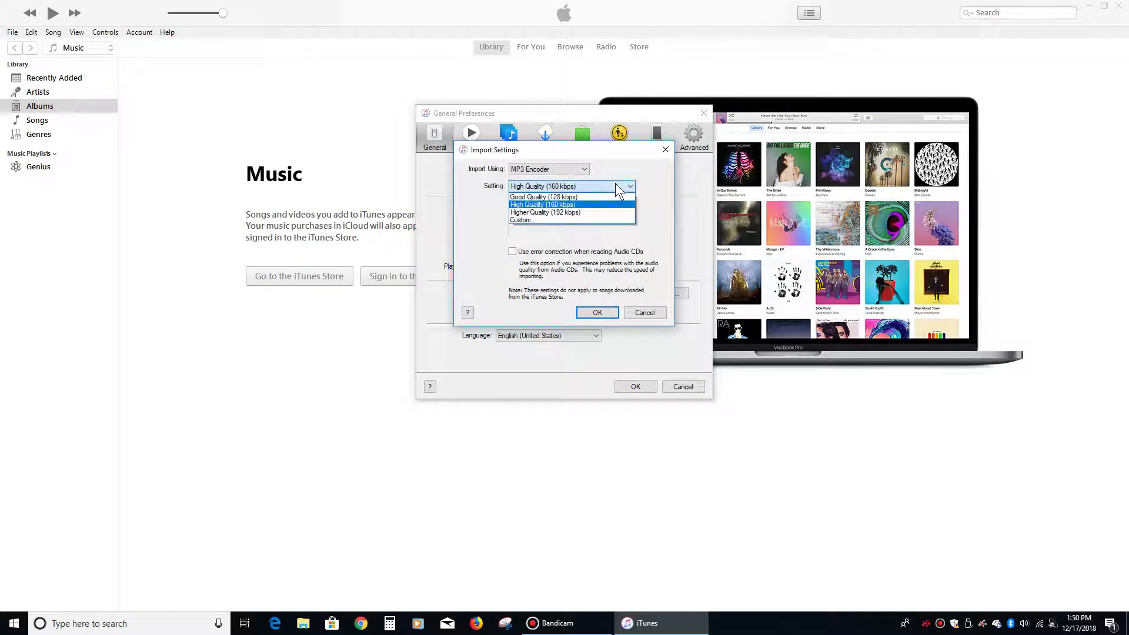
click(530, 220)
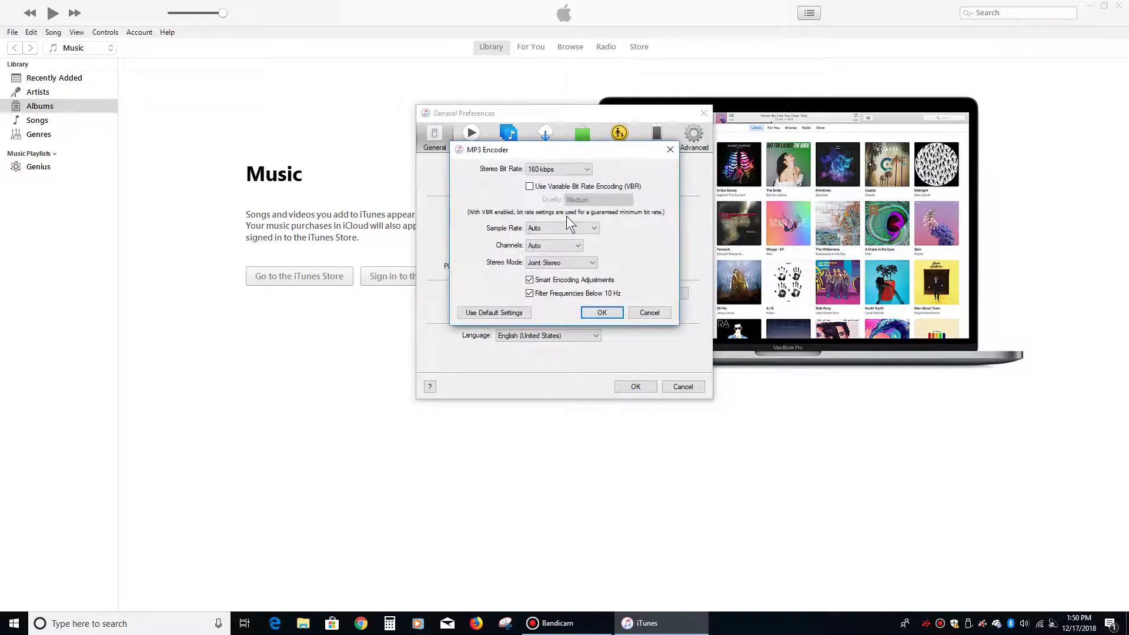
click(562, 168)
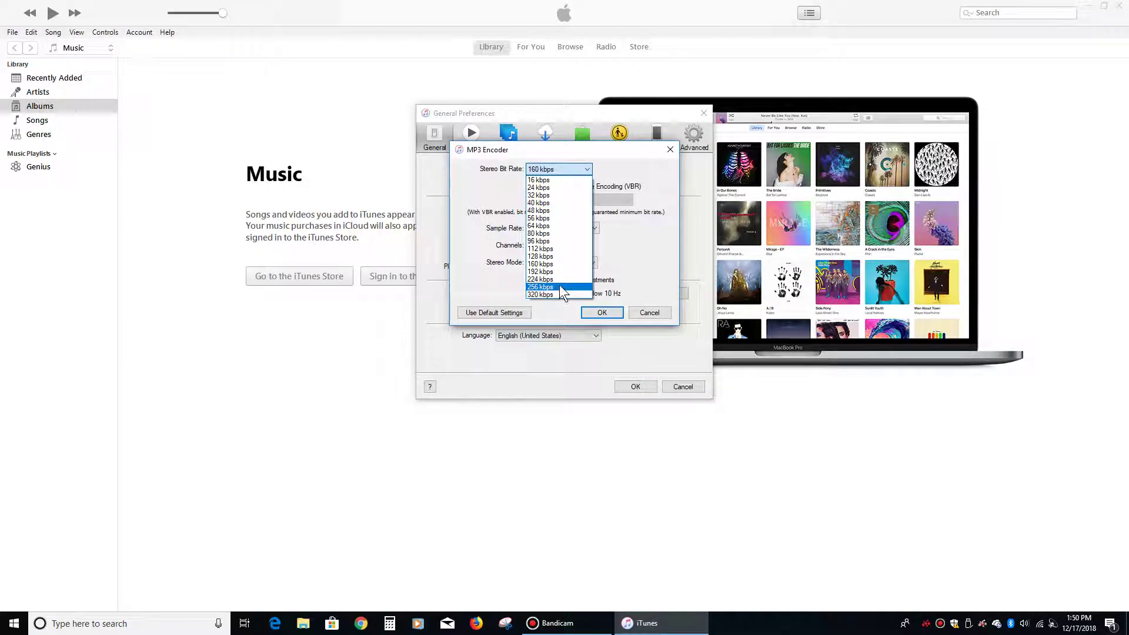
click(559, 285)
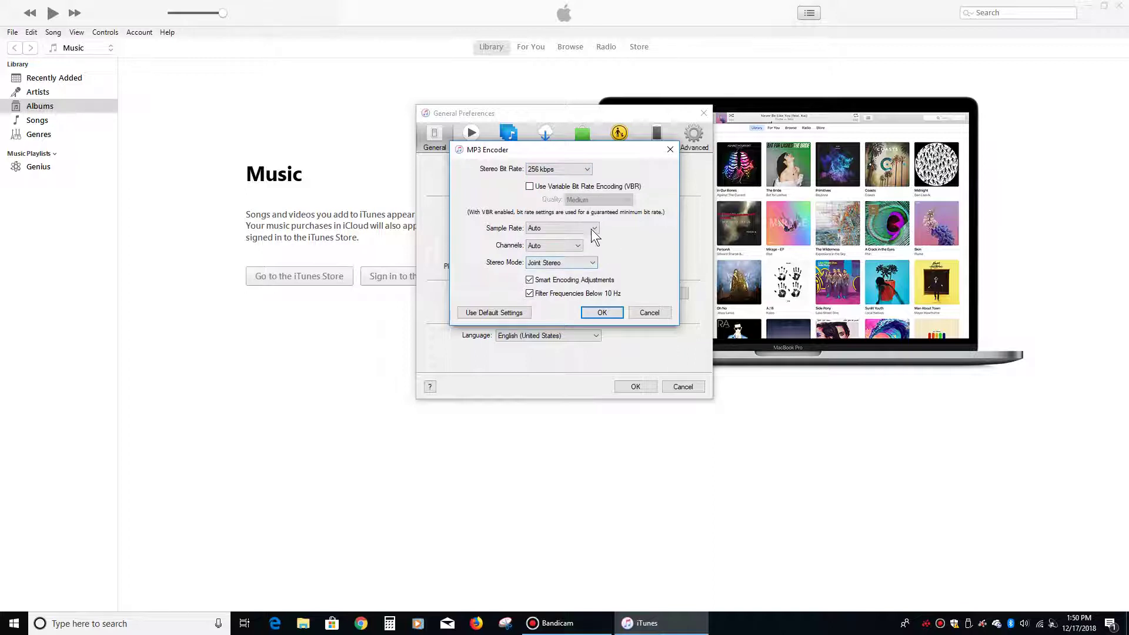
click(599, 312)
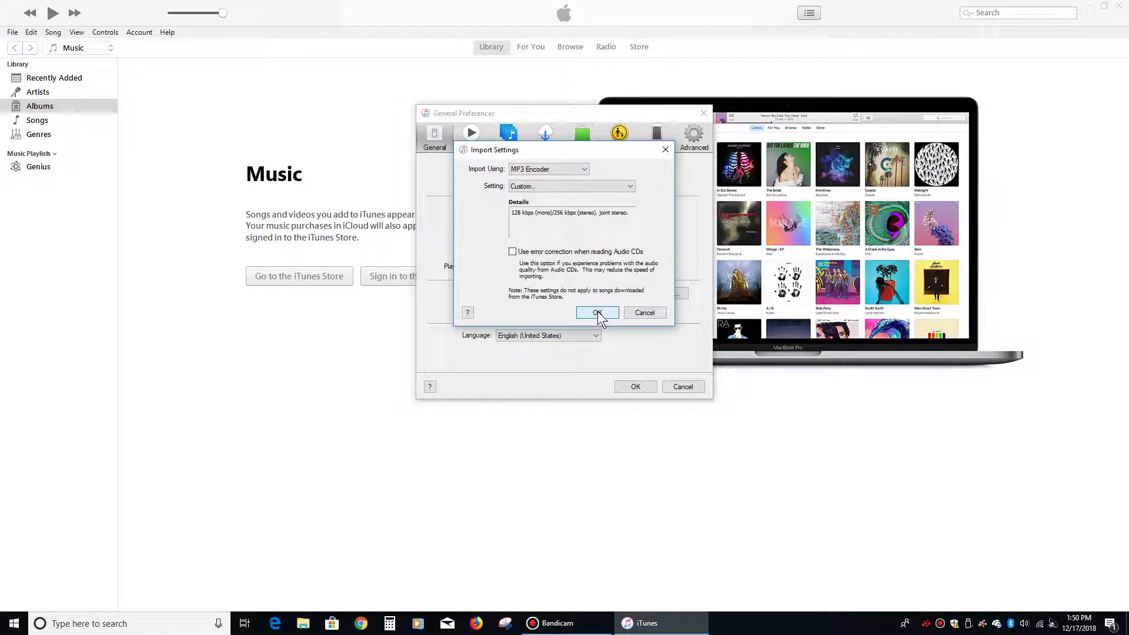
click(597, 312)
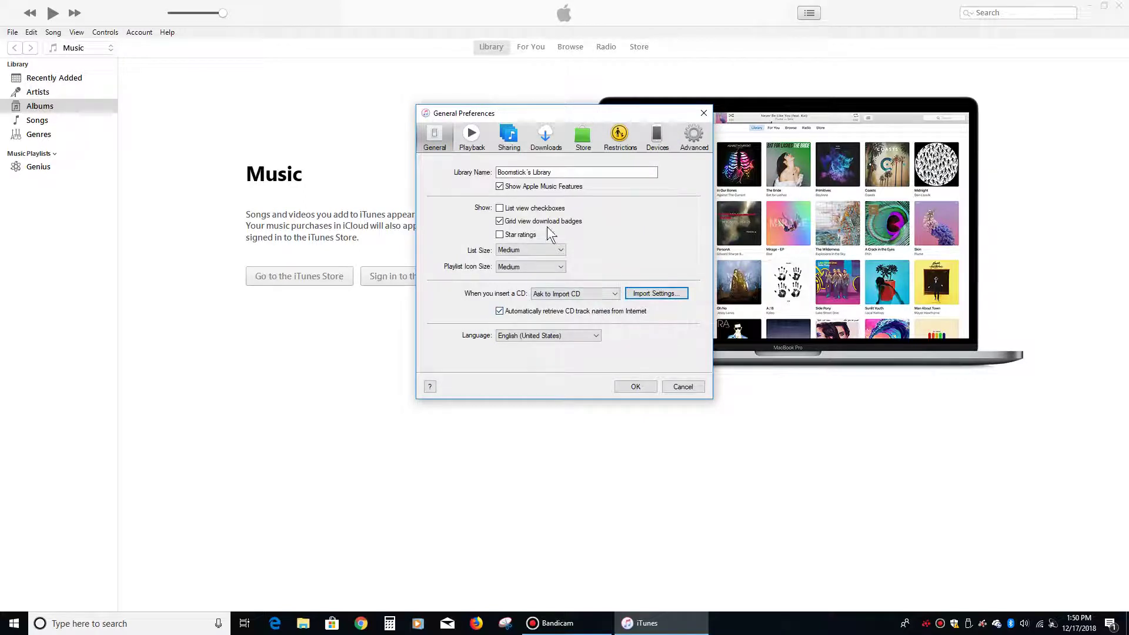
Look over the Devices, Restrictions and Advanced preferences, return to the General preferences and accept them
click(658, 137)
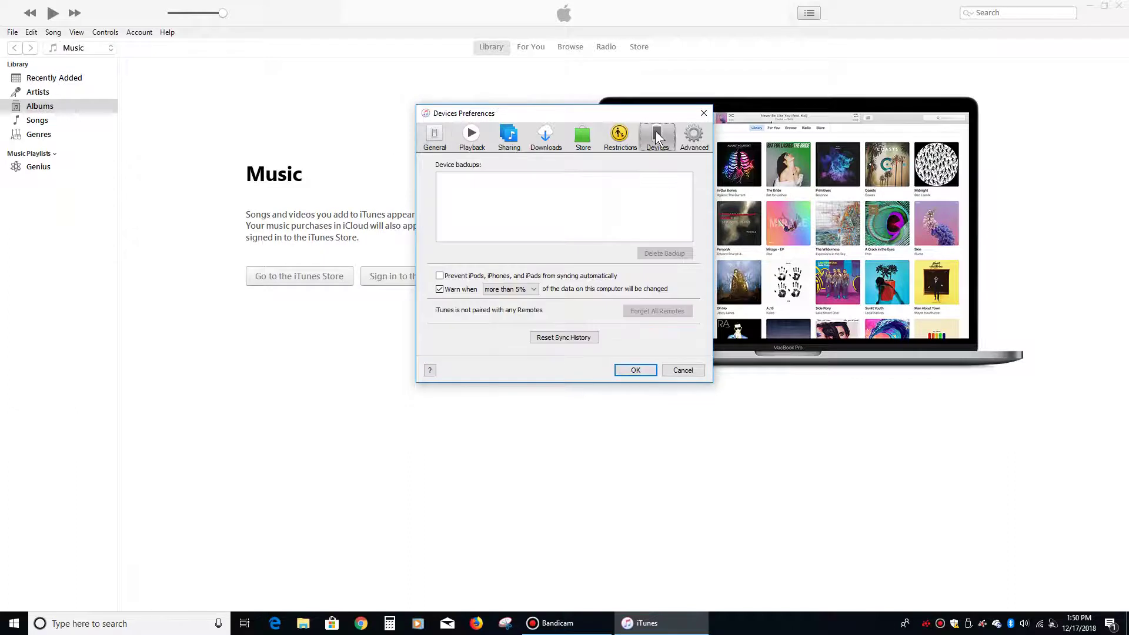
click(627, 140)
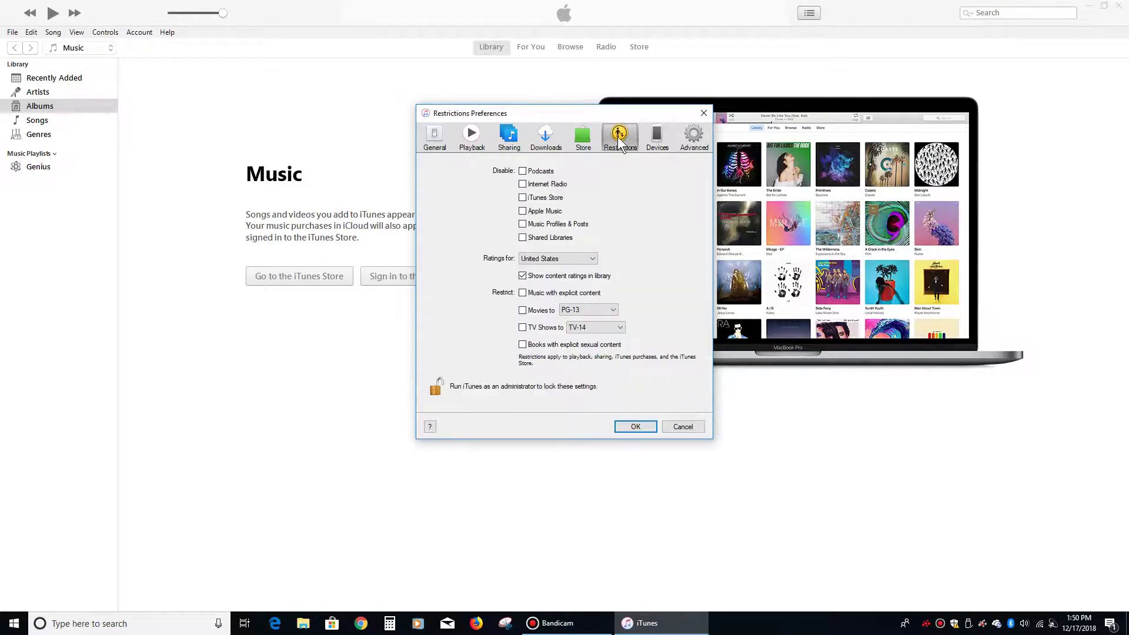
click(693, 138)
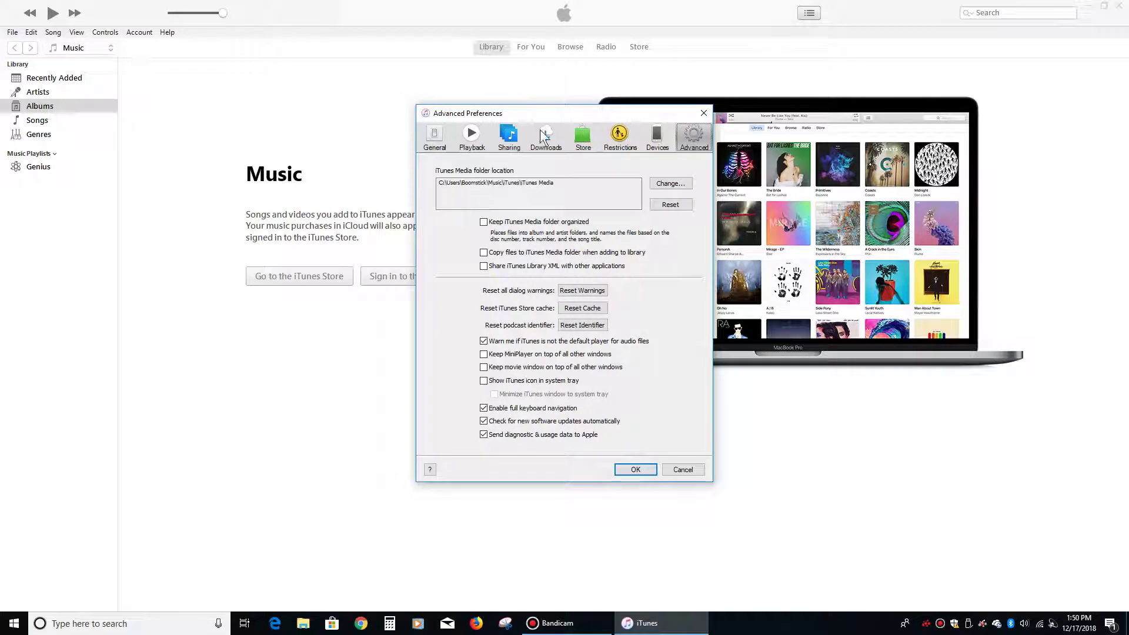
click(434, 137)
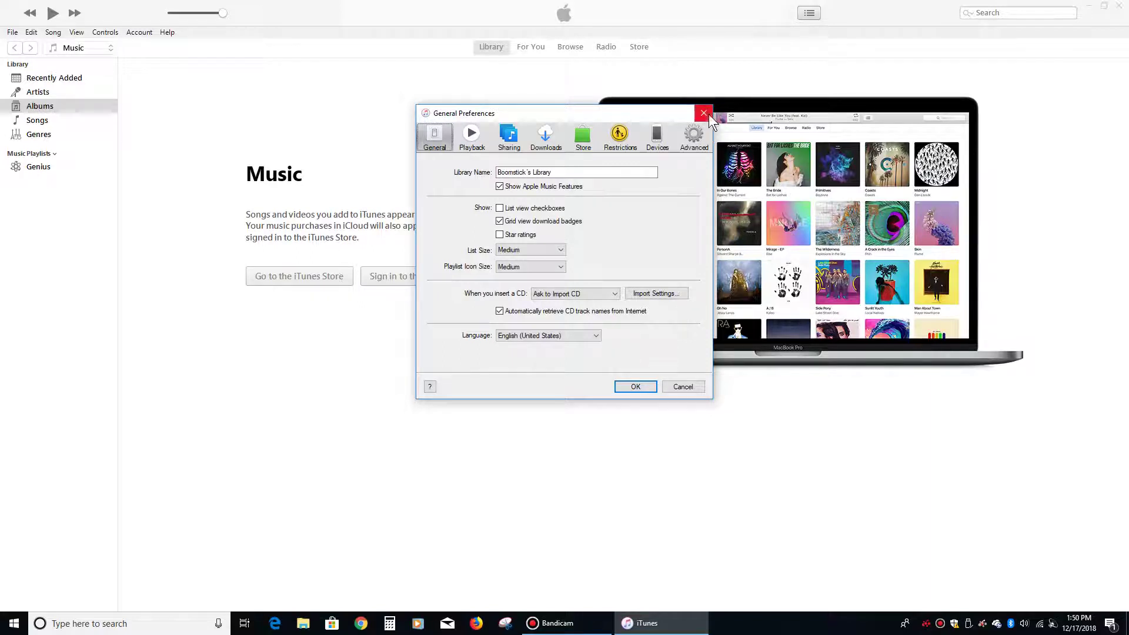
click(647, 386)
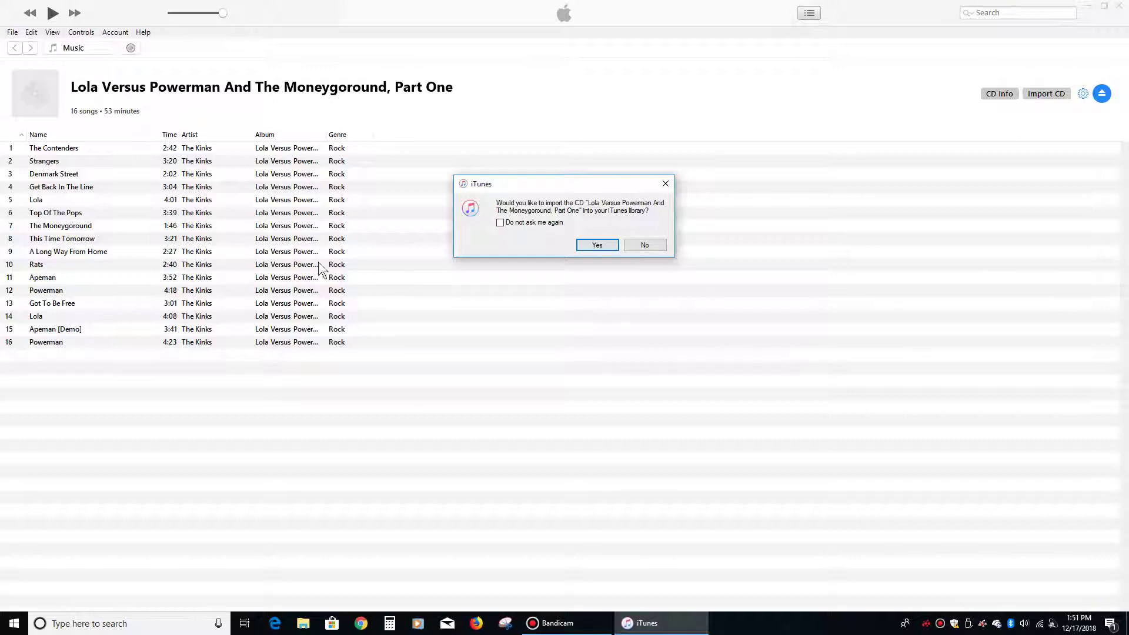
Decline importing the whole inserted CD and check the actions offered for the track Denmark Street
click(655, 245)
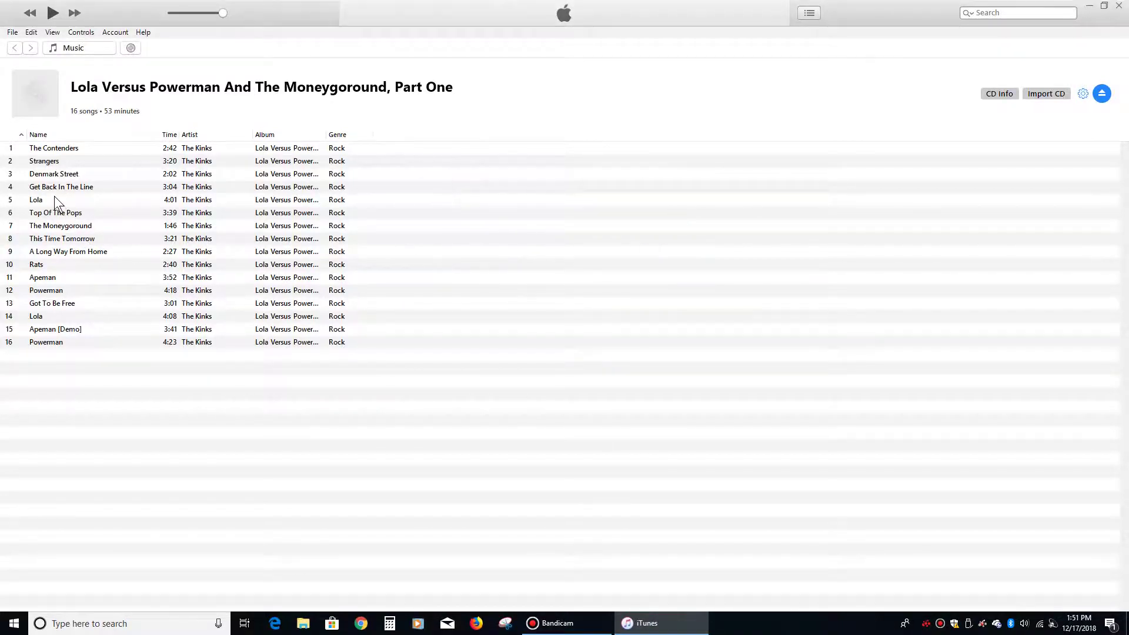
click(44, 176)
right_click(43, 176)
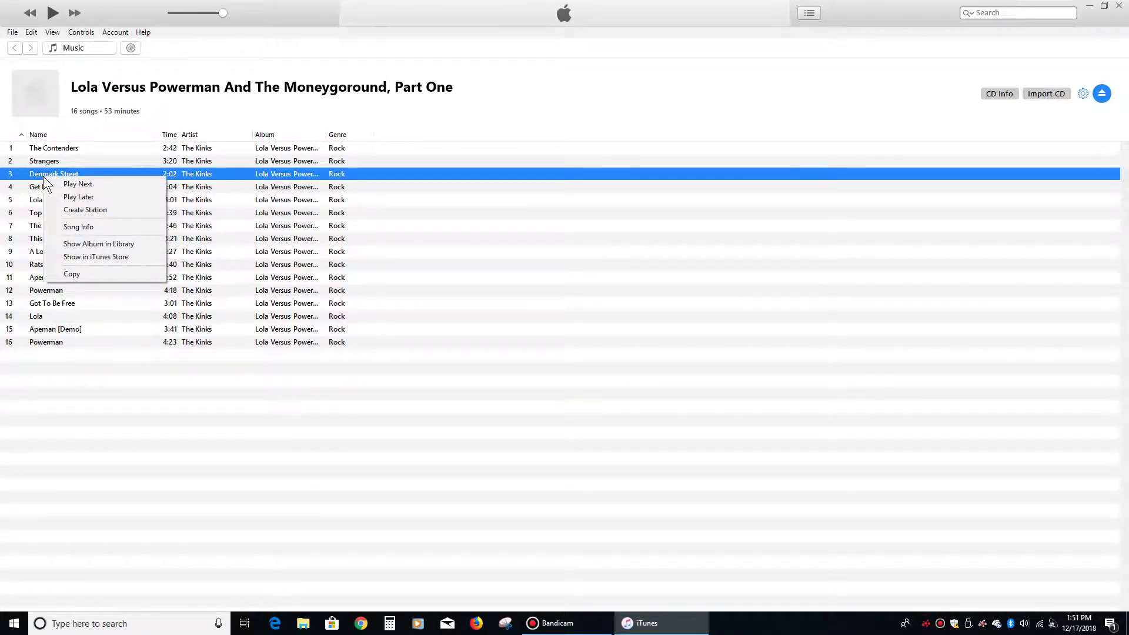
click(376, 221)
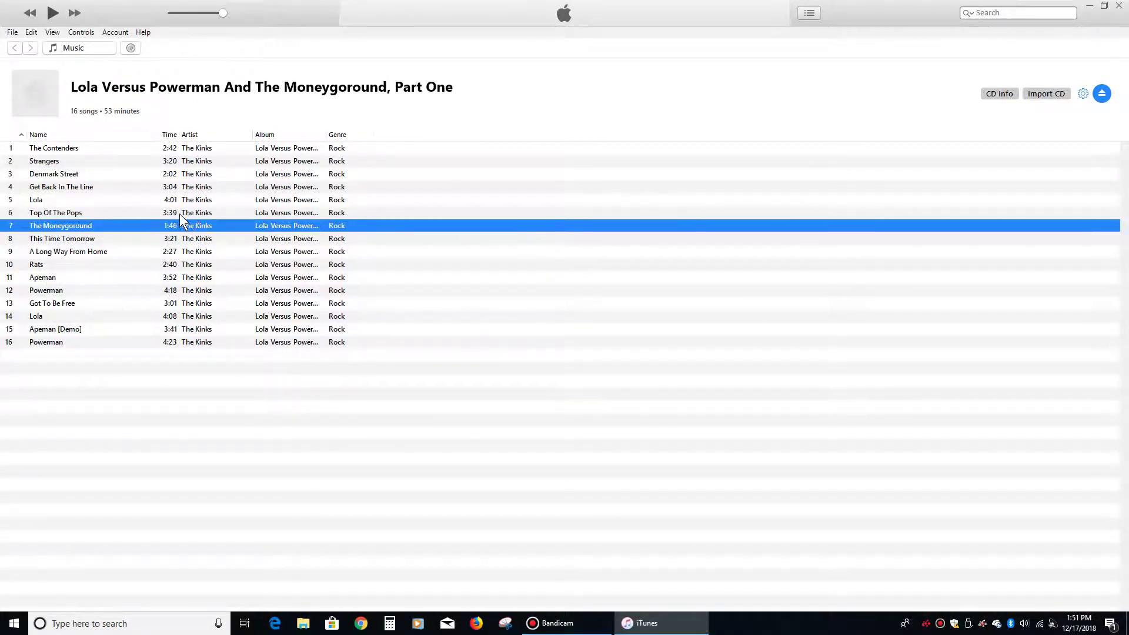
click(81, 185)
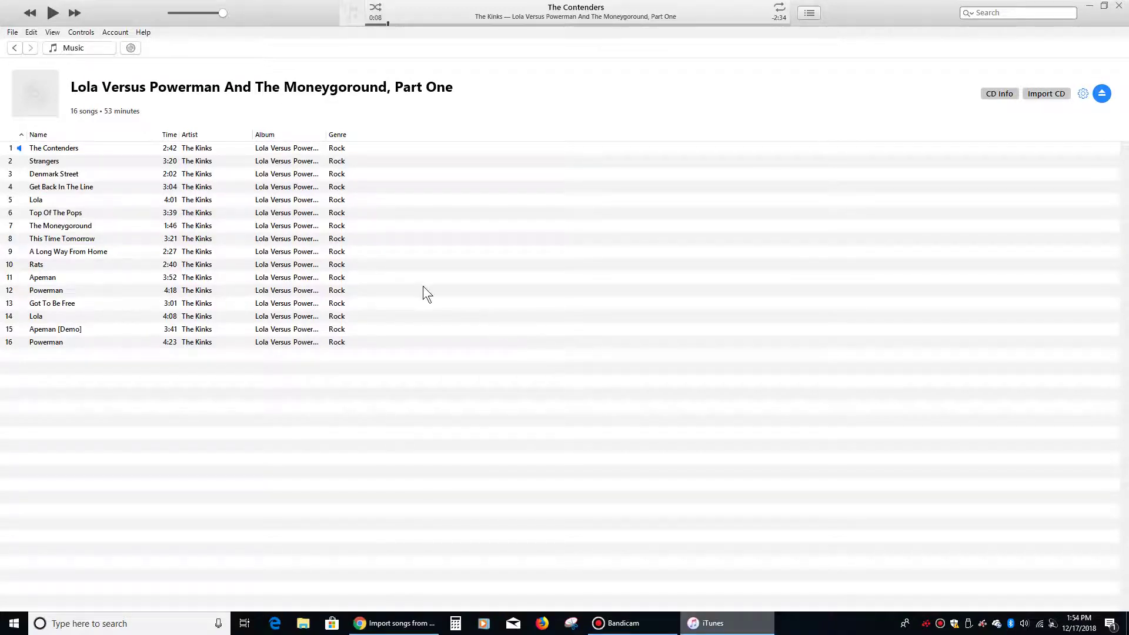
Enable list view checkboxes in the General preferences and accept the change
click(30, 33)
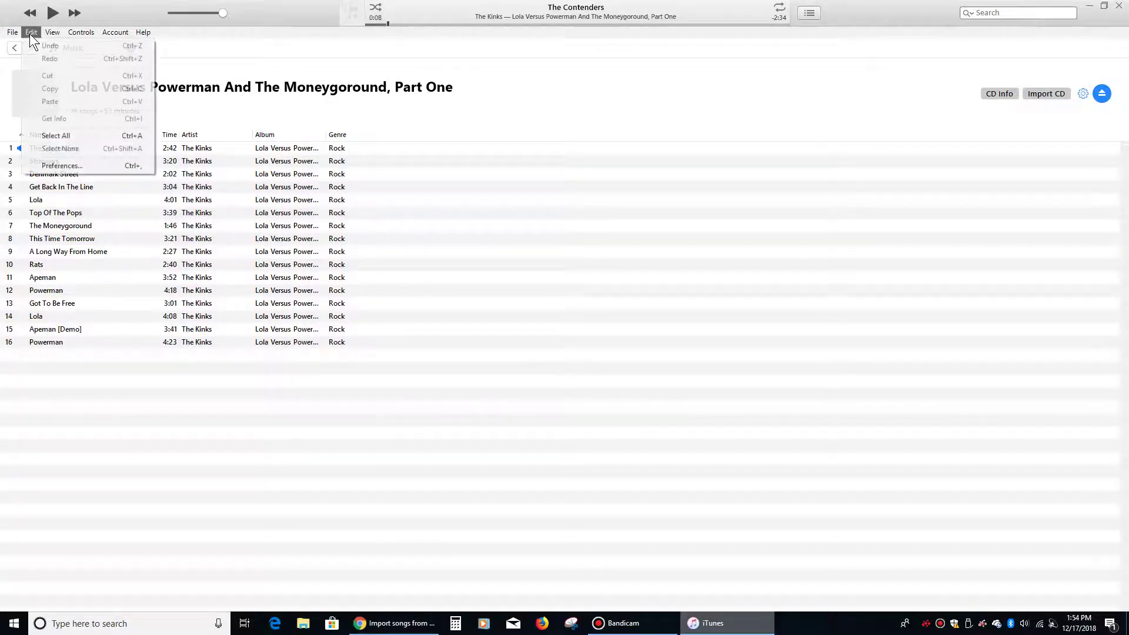
click(66, 162)
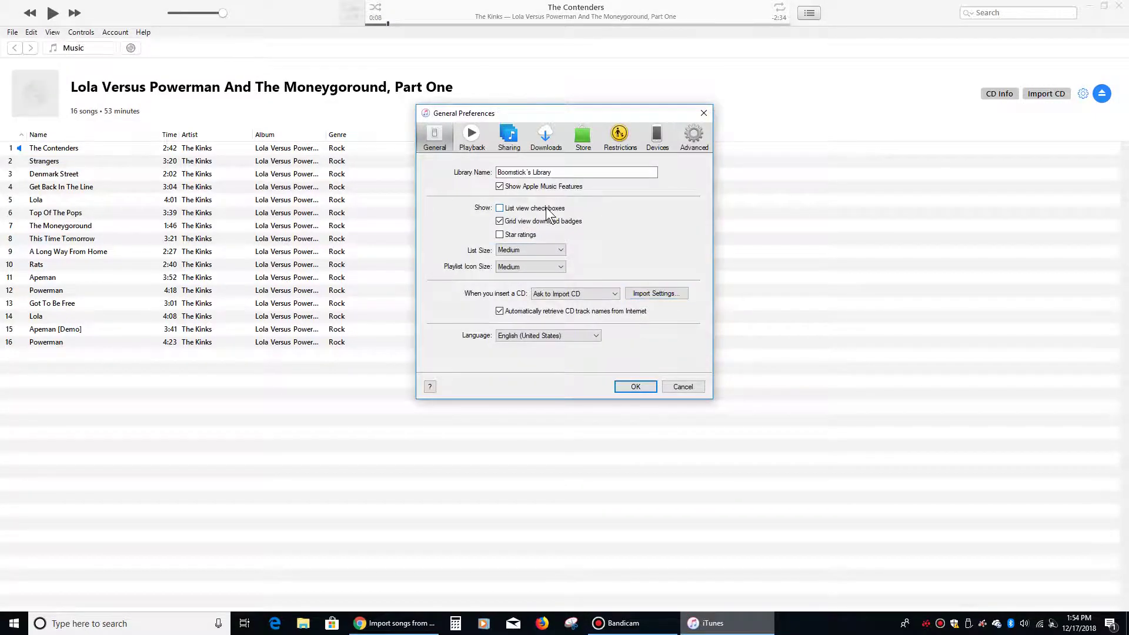
click(633, 387)
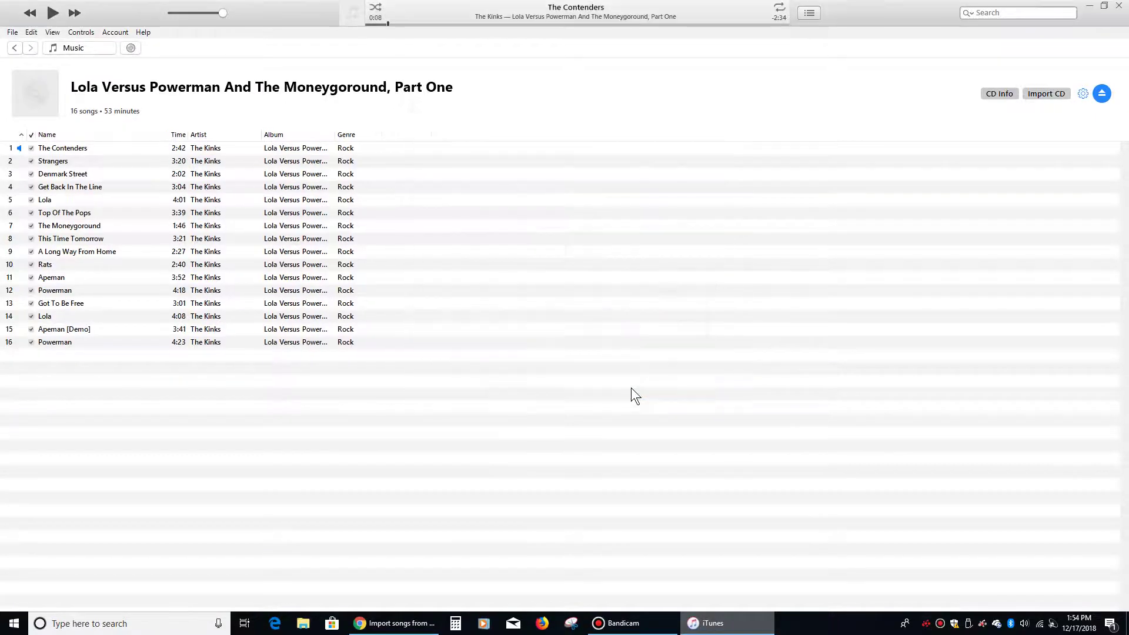
Uncheck tracks 2 to 16 of the CD, leaving only The Contenders checked for import
click(33, 161)
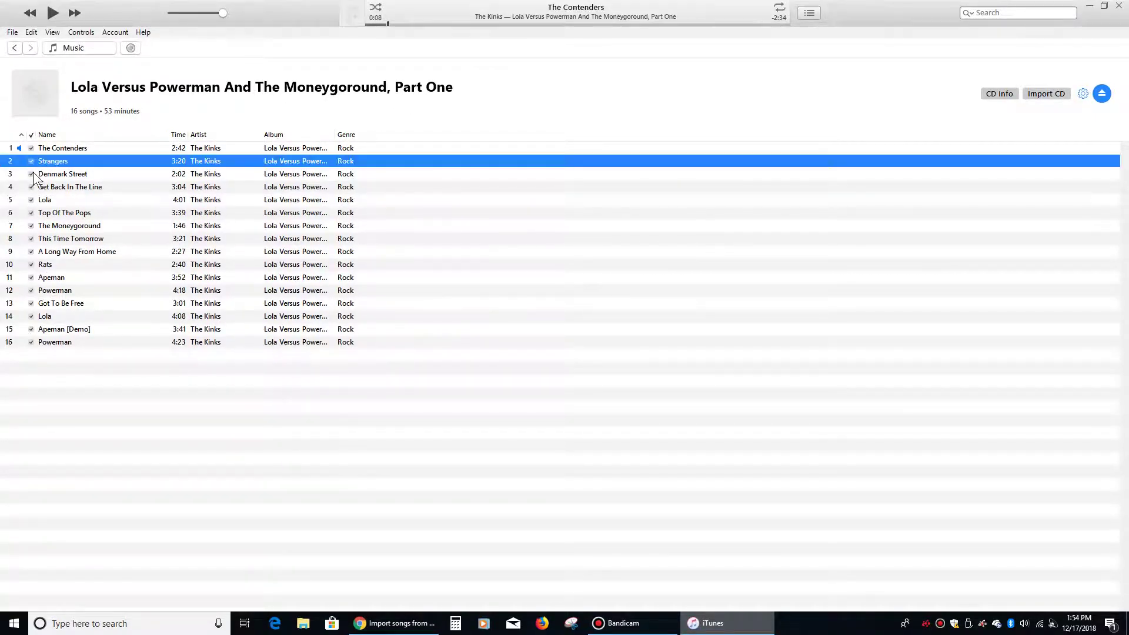
click(30, 174)
click(30, 187)
click(30, 200)
click(30, 213)
click(31, 226)
click(31, 238)
click(31, 252)
click(31, 265)
click(32, 277)
click(32, 290)
click(31, 303)
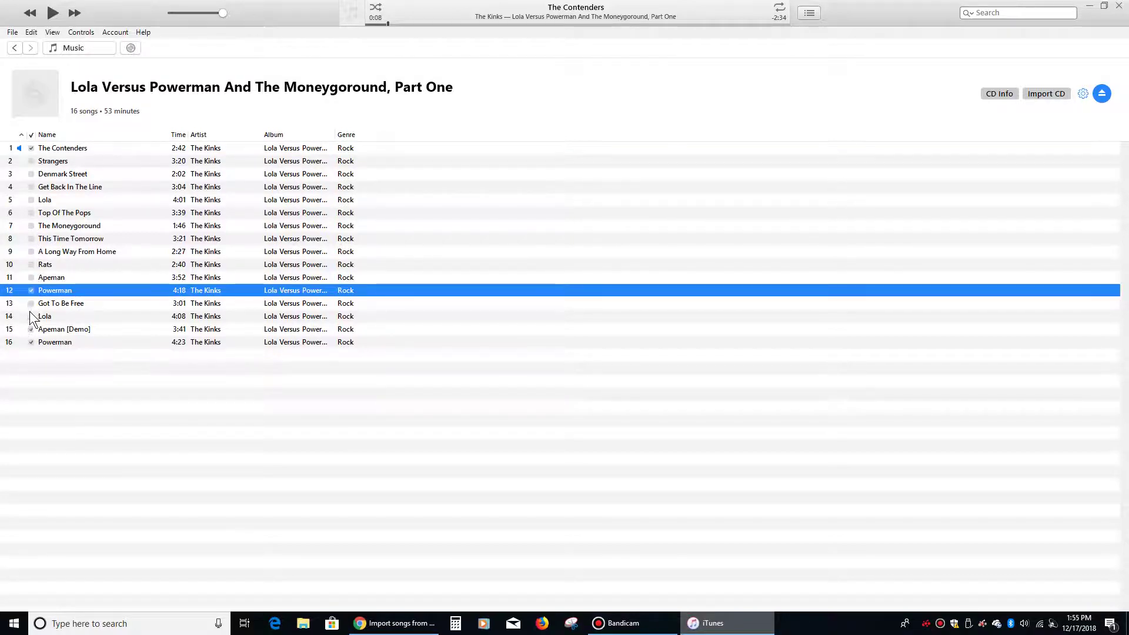
click(32, 290)
click(31, 317)
click(31, 329)
click(31, 342)
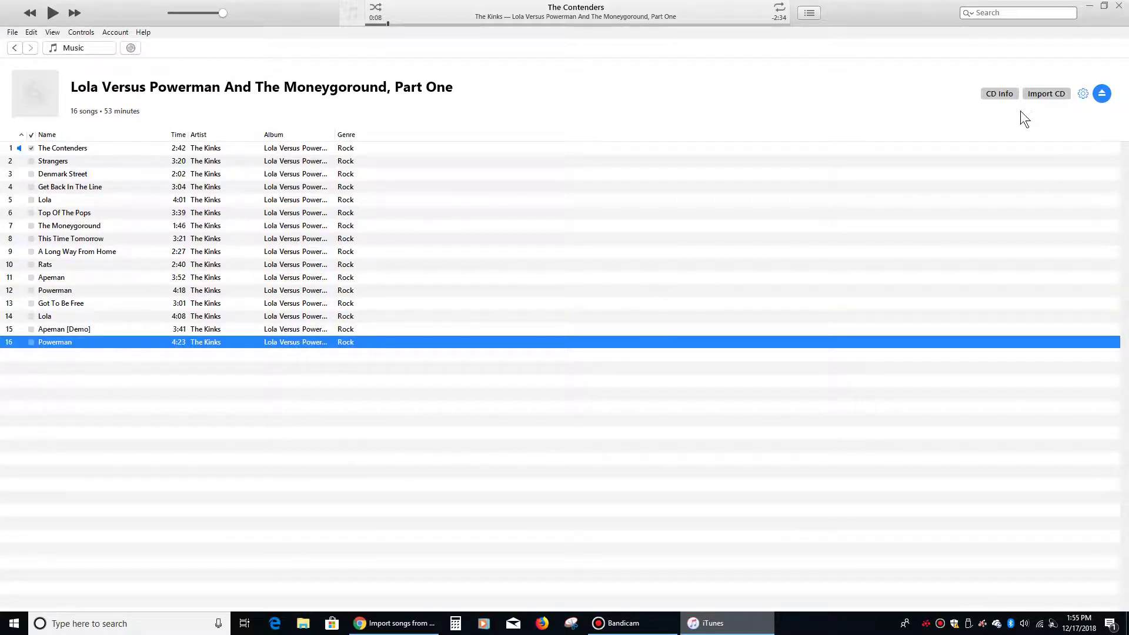
Import the checked track from the CD using the MP3 Encoder with the custom setting
click(1032, 93)
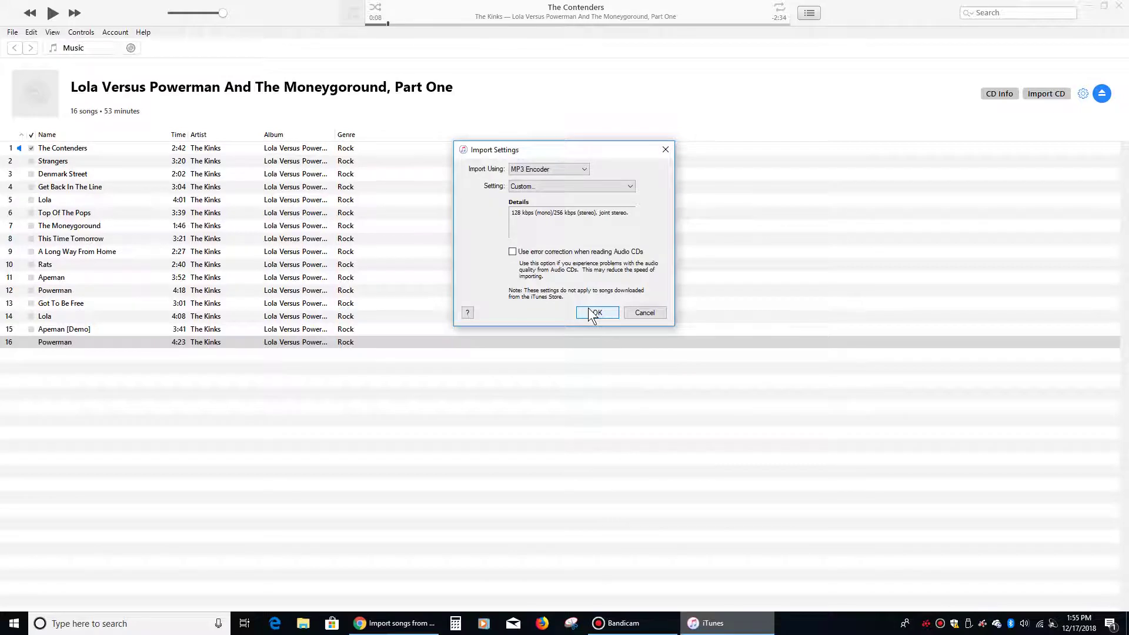
click(595, 313)
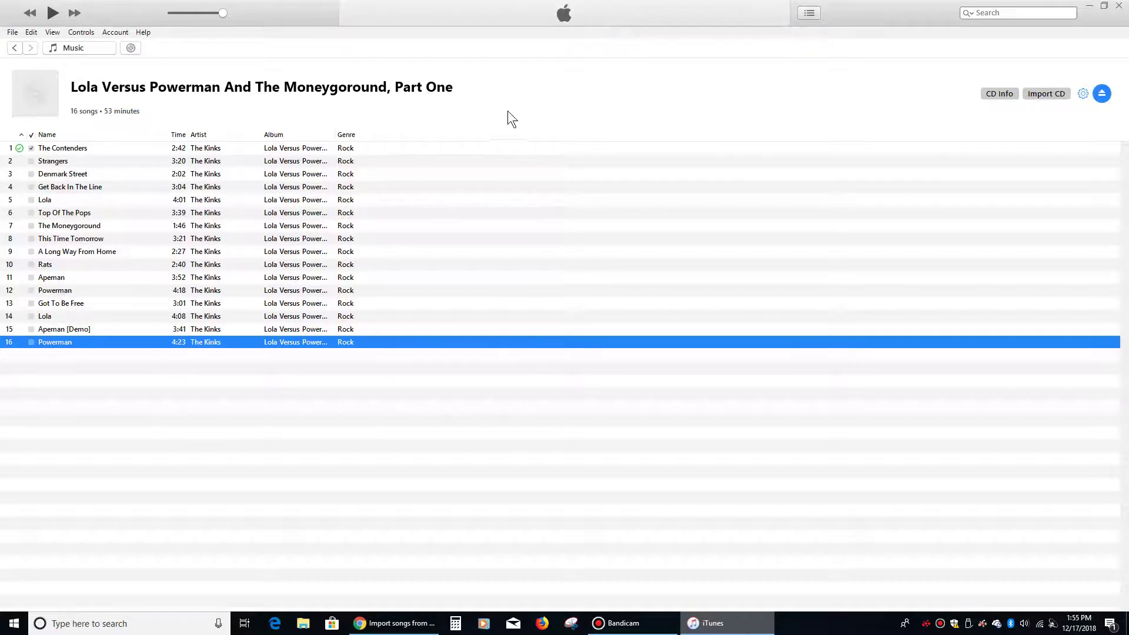
Switch to File Explorer and open the iTunes folder inside the Music folder of the user's profile
click(1090, 6)
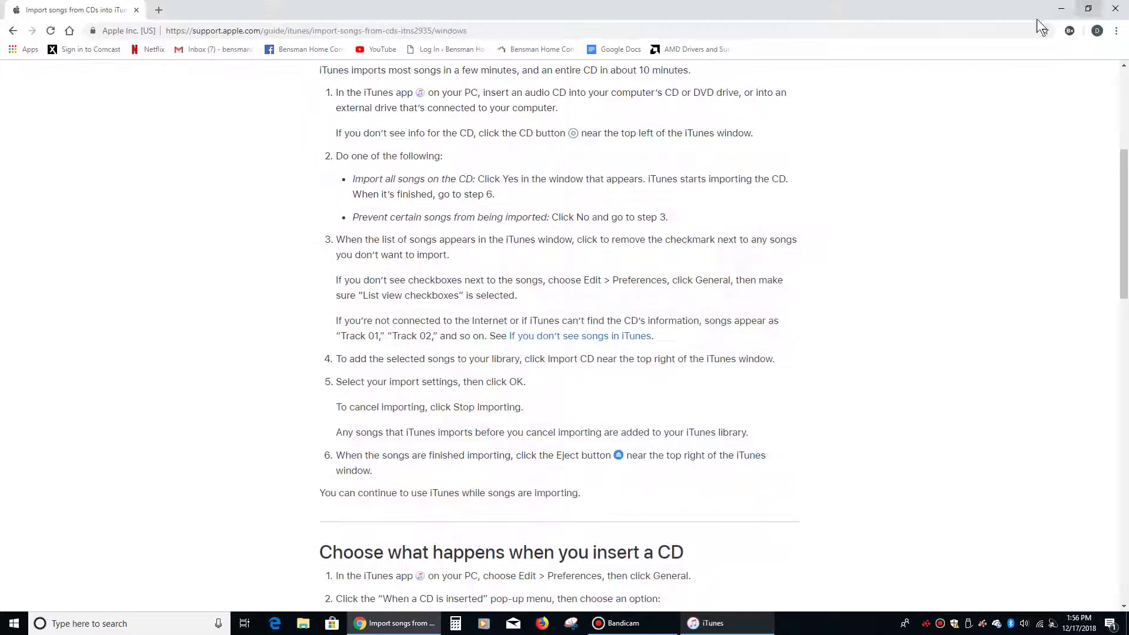
click(1060, 8)
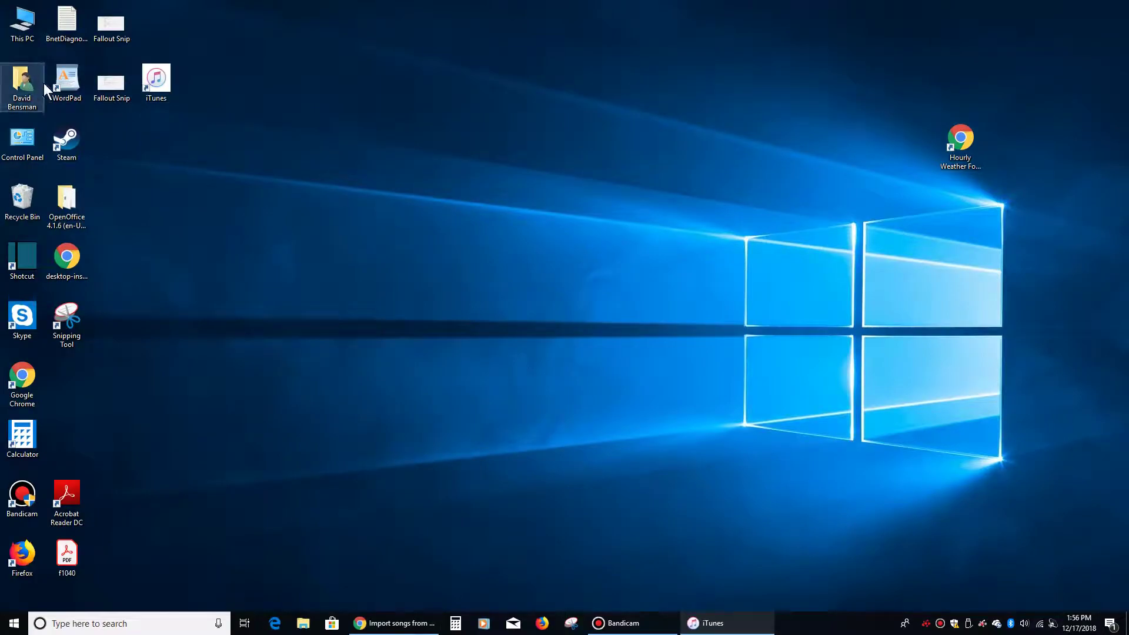
double_click(25, 76)
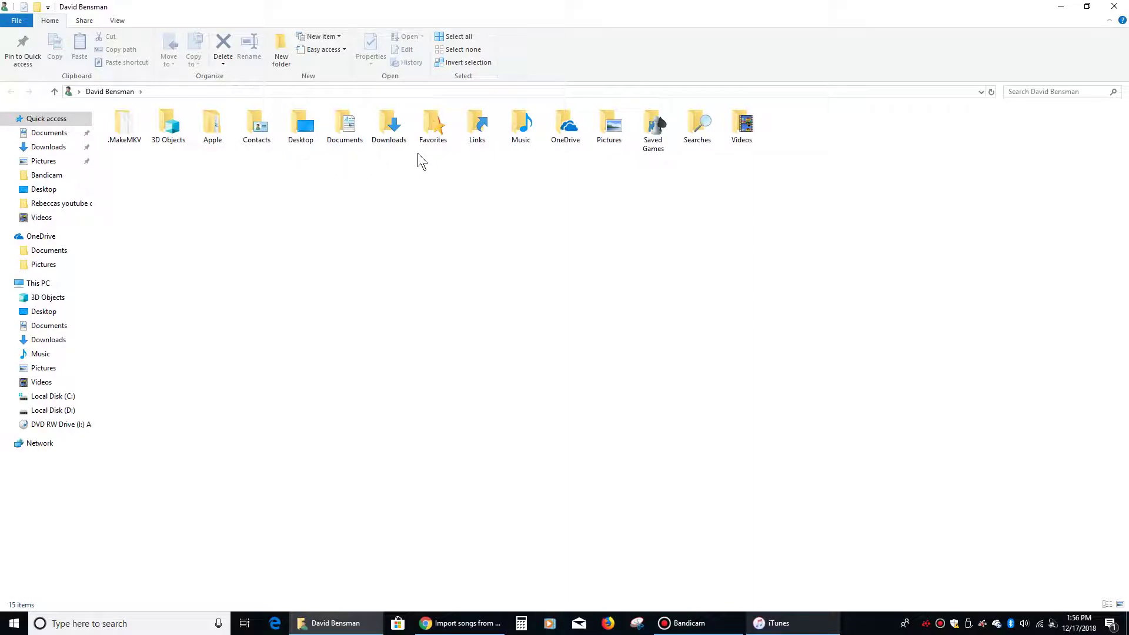
double_click(520, 127)
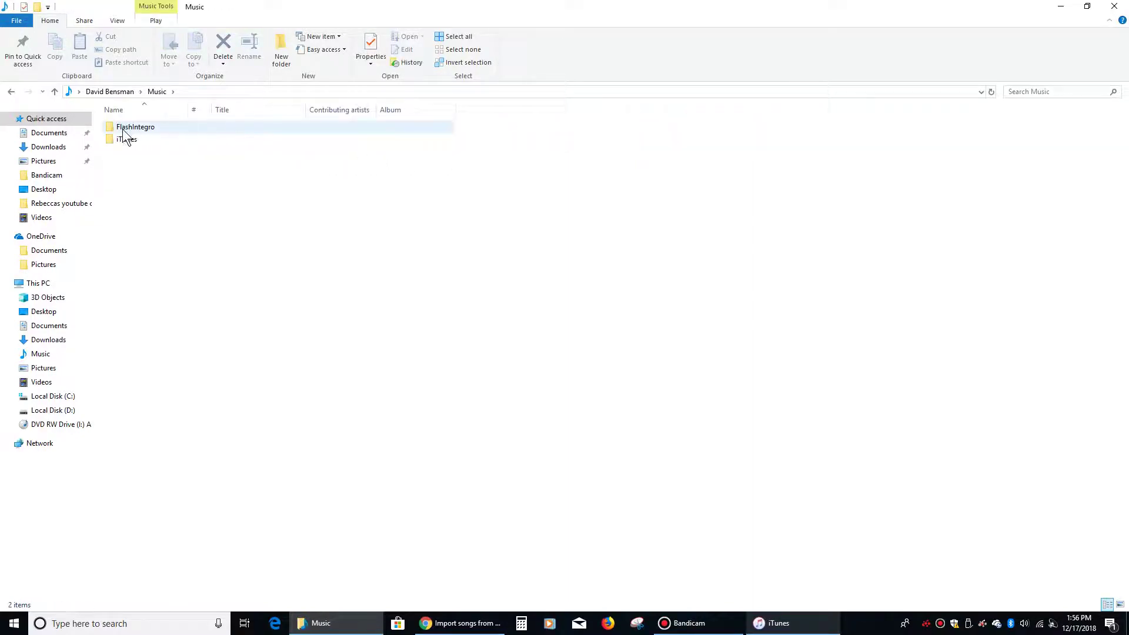
double_click(125, 137)
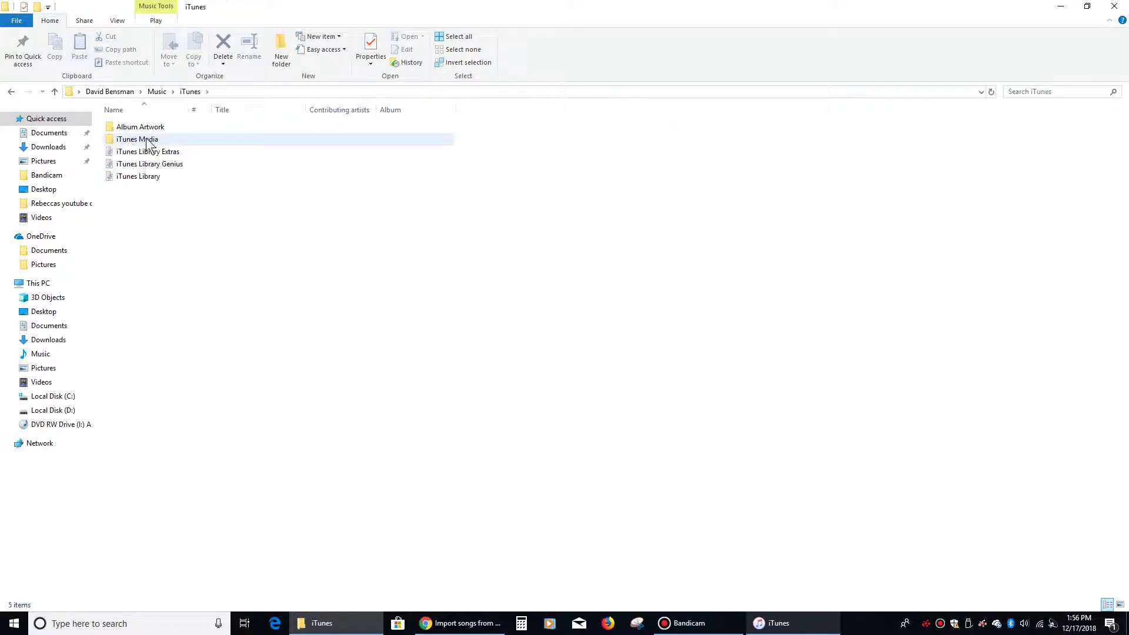
Locate the imported track's album folder under iTunes Media, Music, The Kinks, widening the name column to read its full name
double_click(147, 141)
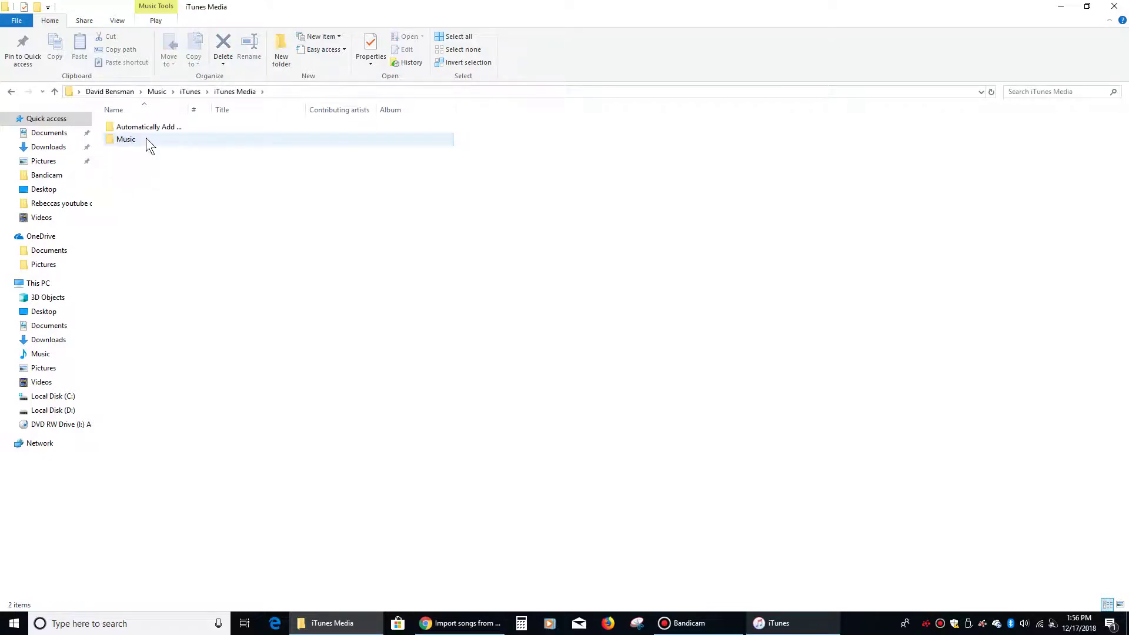
double_click(145, 138)
double_click(137, 128)
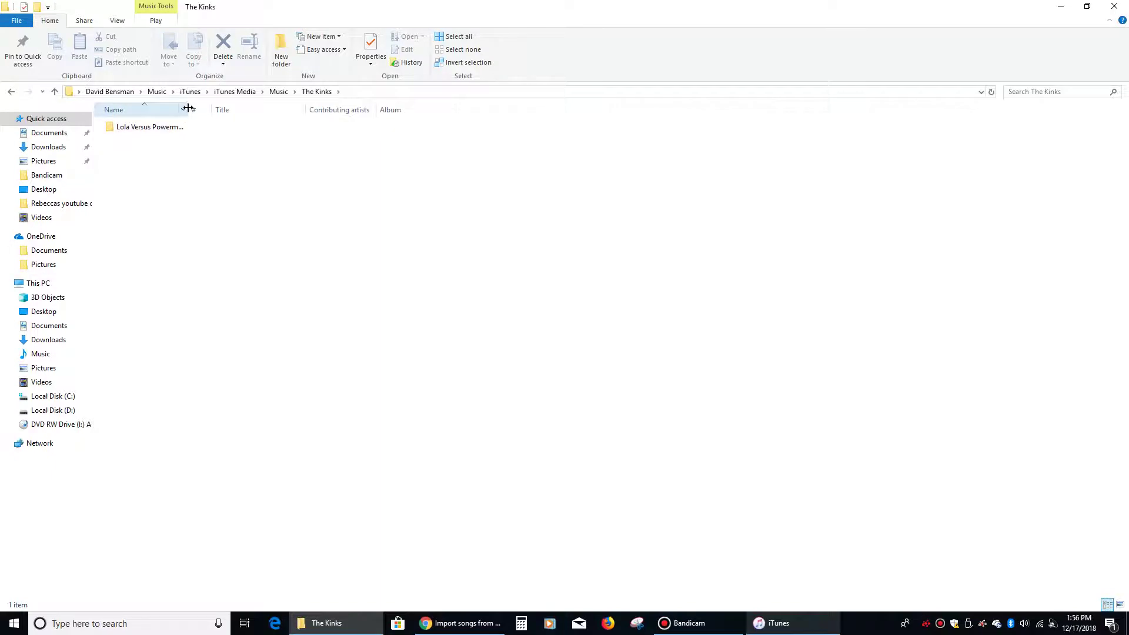
drag(187, 107, 288, 107)
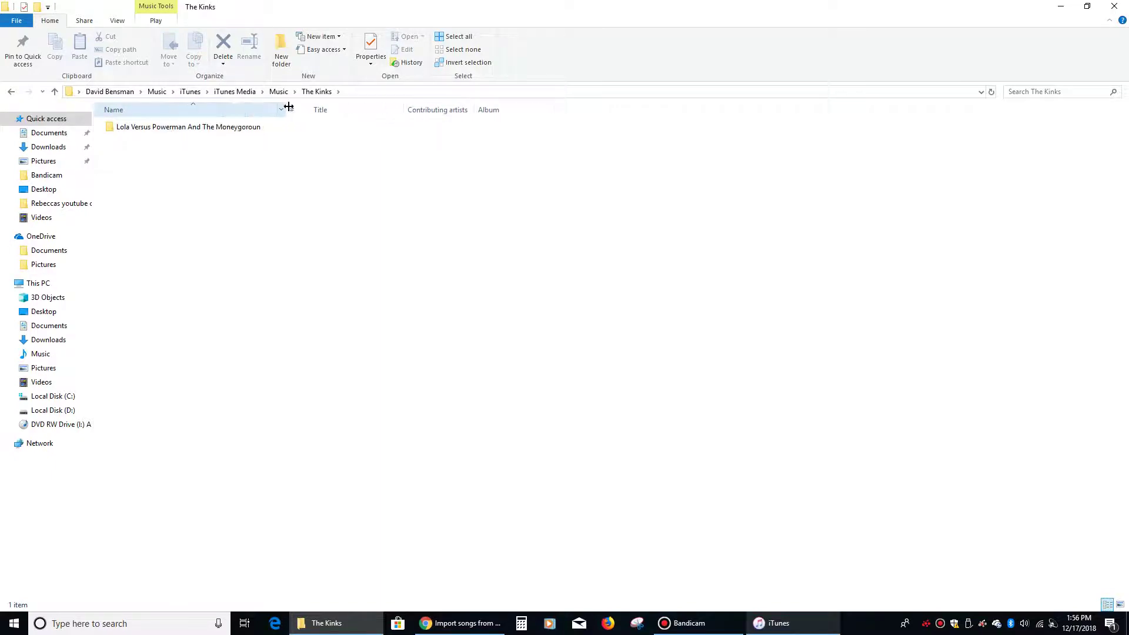
double_click(215, 128)
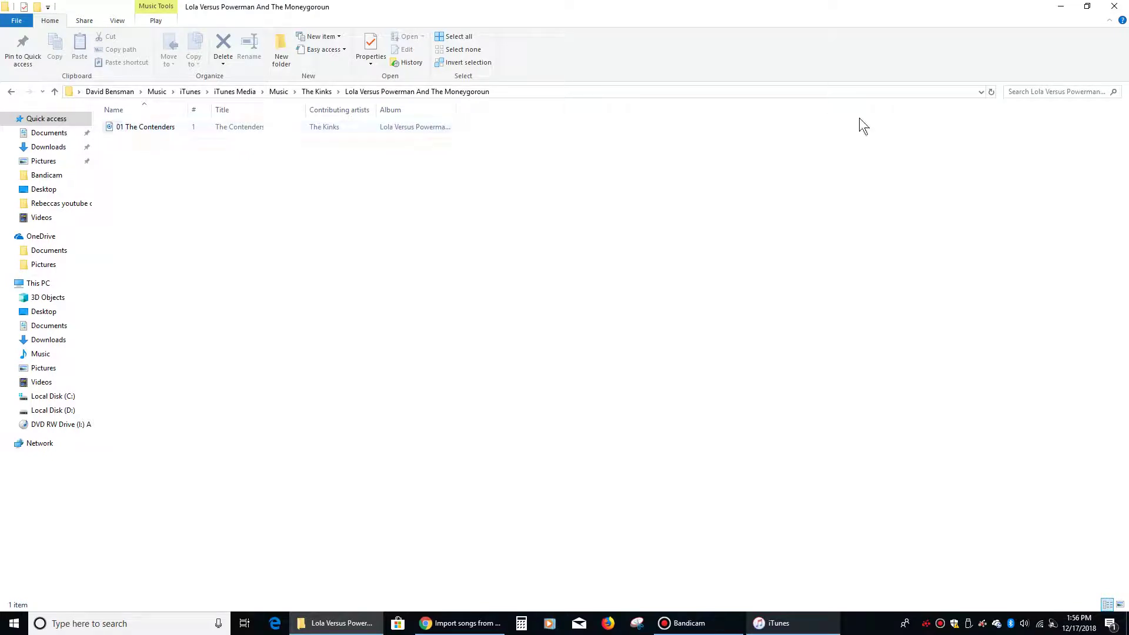
click(1059, 8)
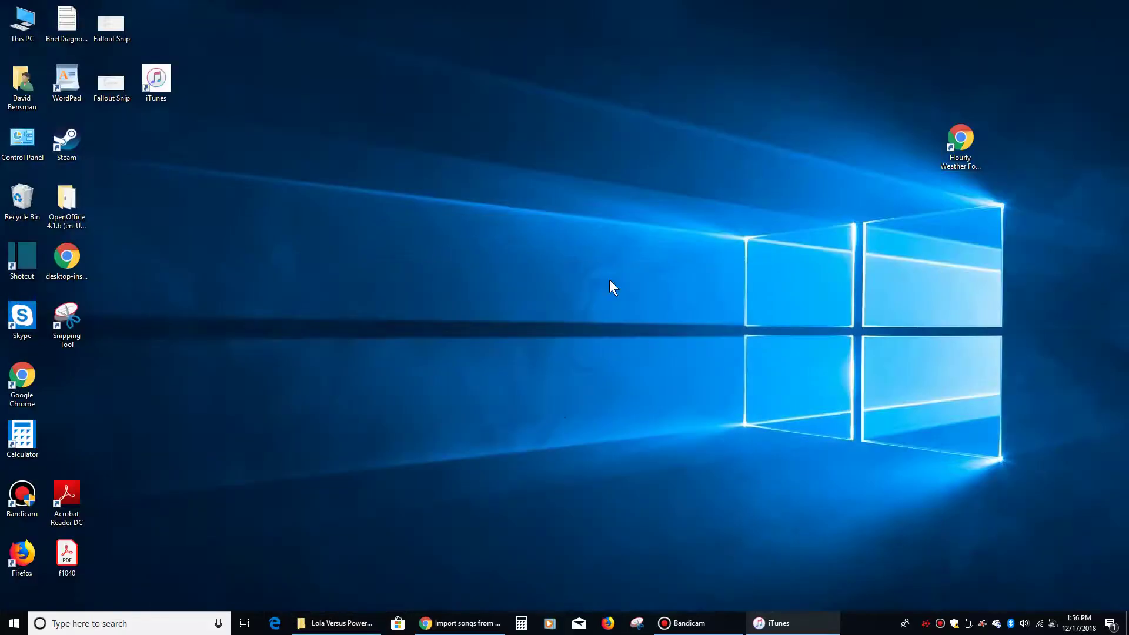
Switch to iTunes and view the music library by artists and by songs to find the imported track
click(771, 623)
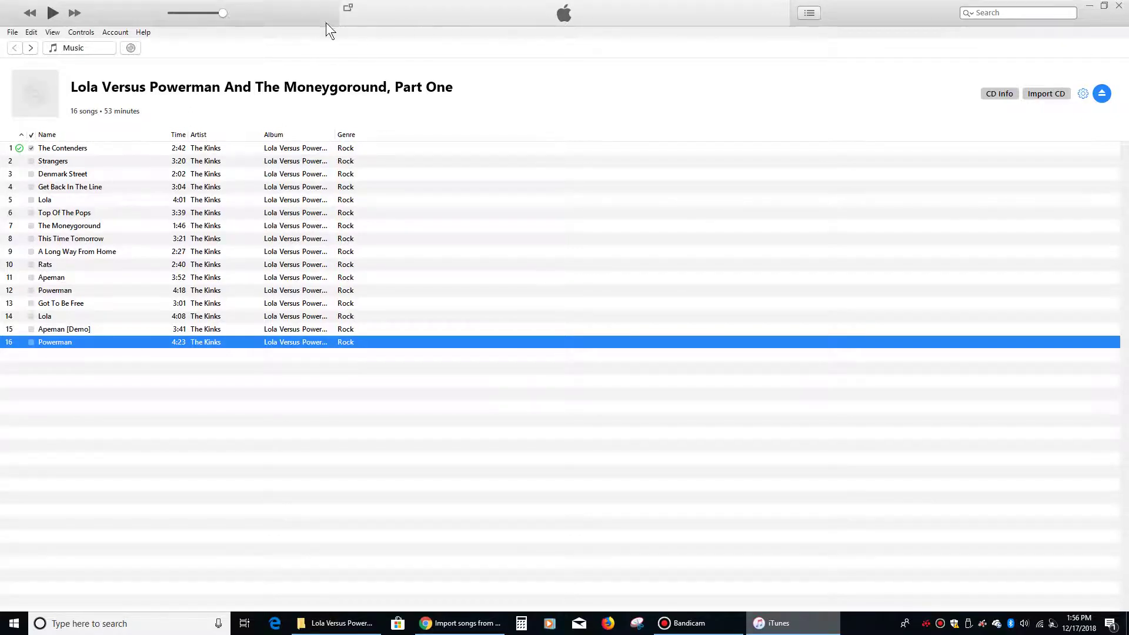
click(9, 34)
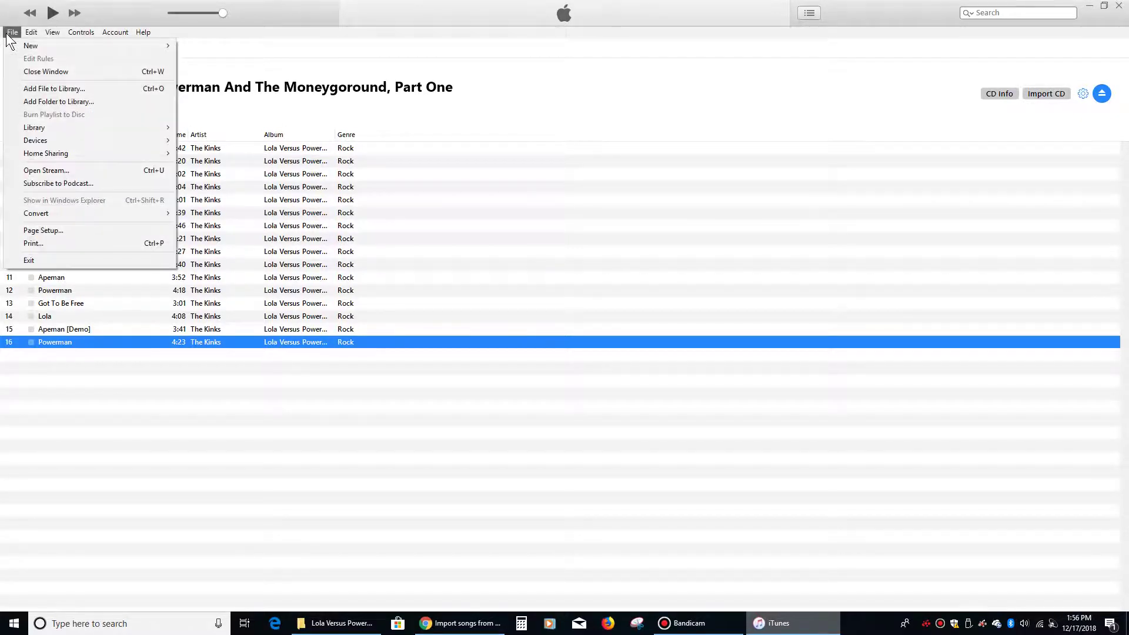
click(8, 34)
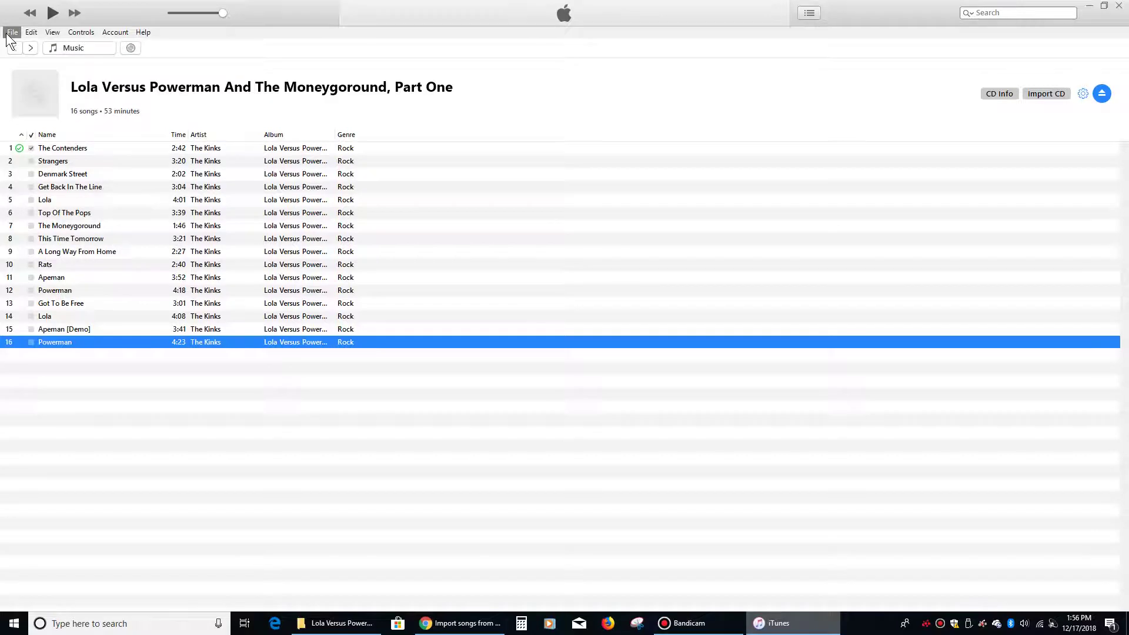
click(68, 44)
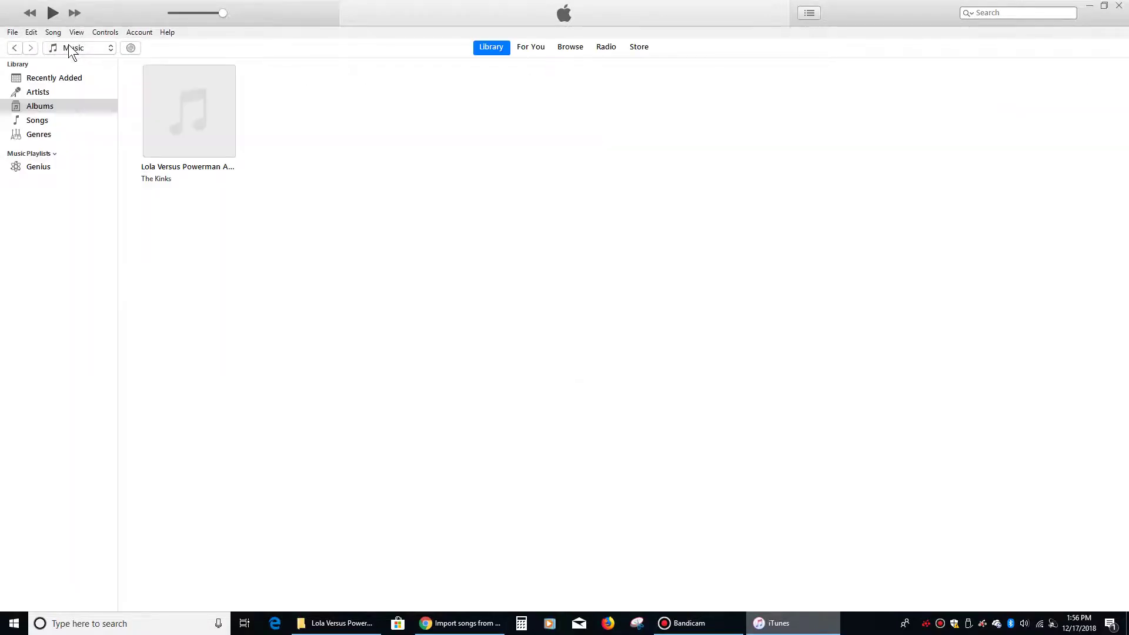
click(38, 92)
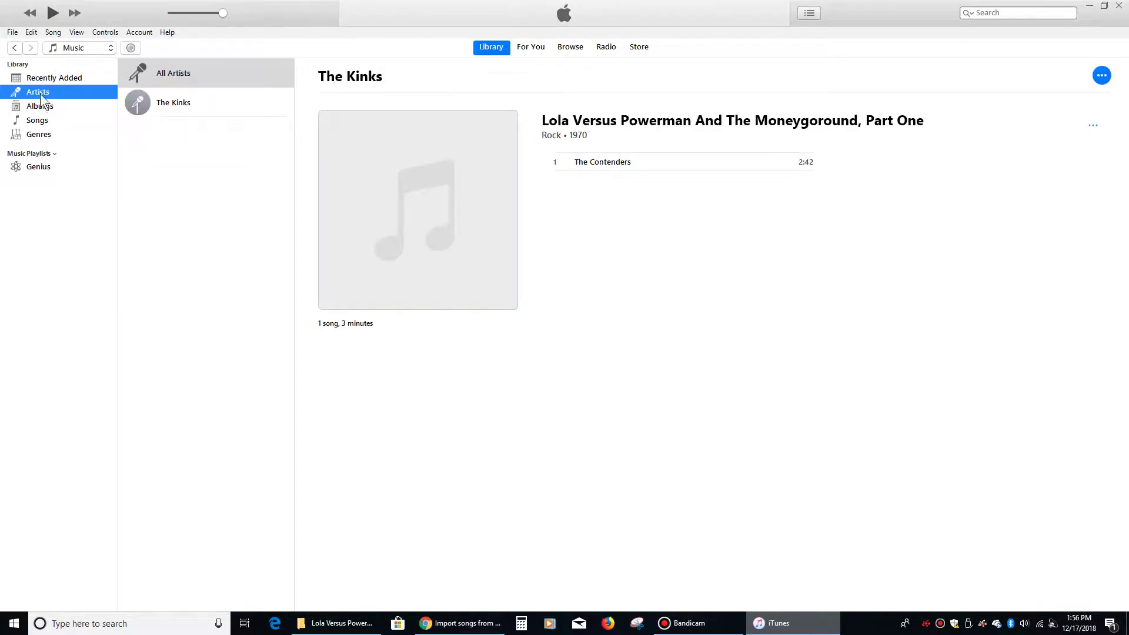
click(40, 118)
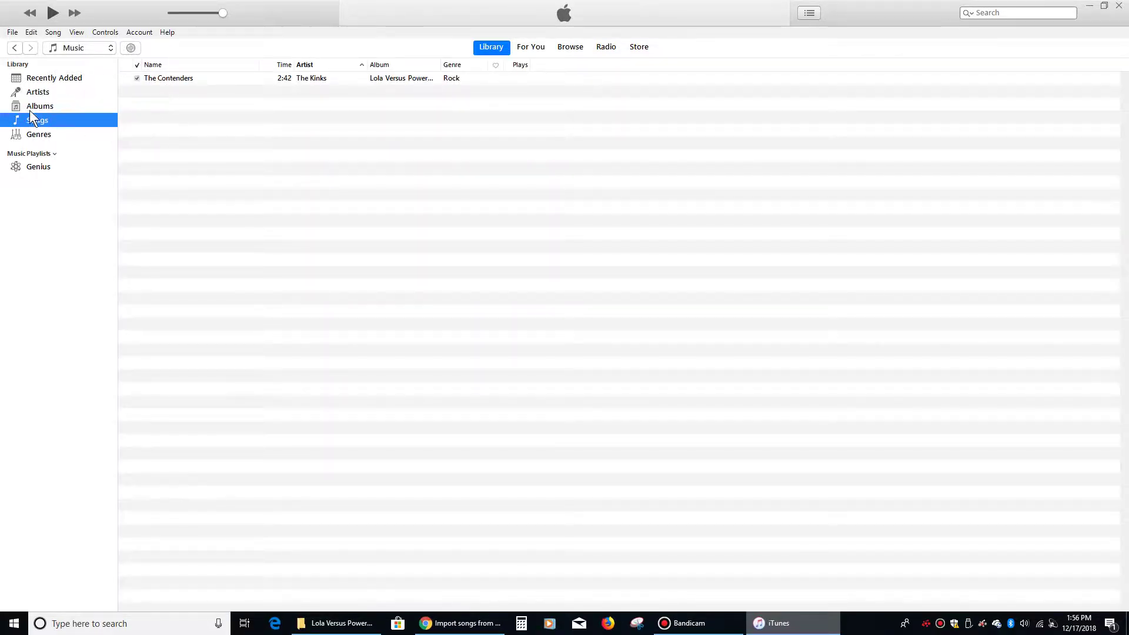
Play The Contenders from the song list, pause it to lower the volume, and resume playback
double_click(164, 78)
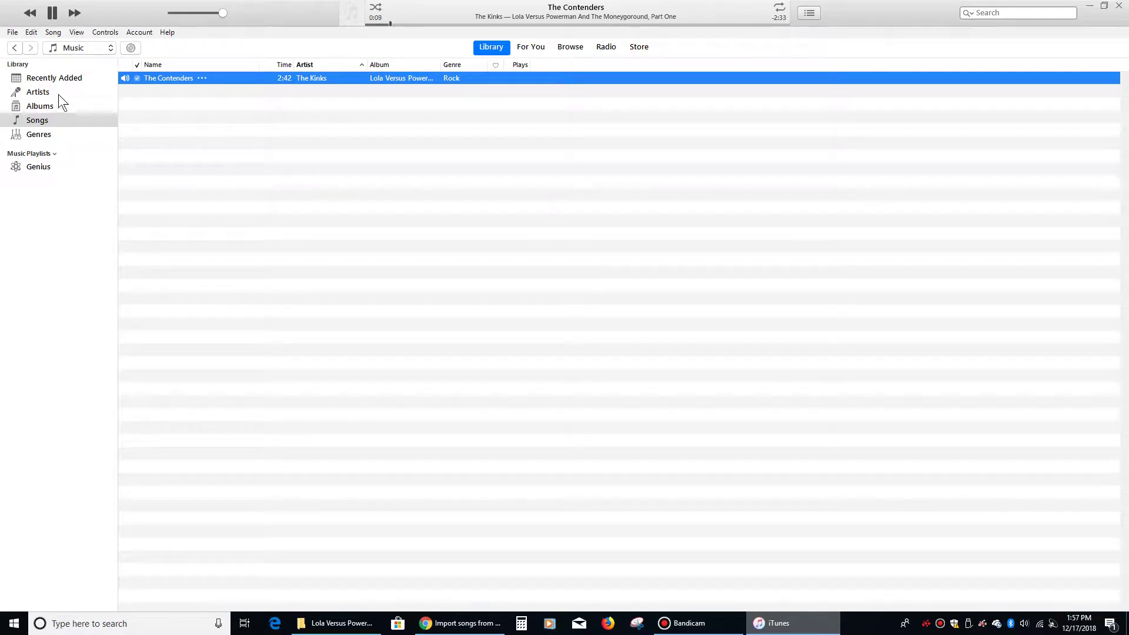
click(51, 13)
click(186, 10)
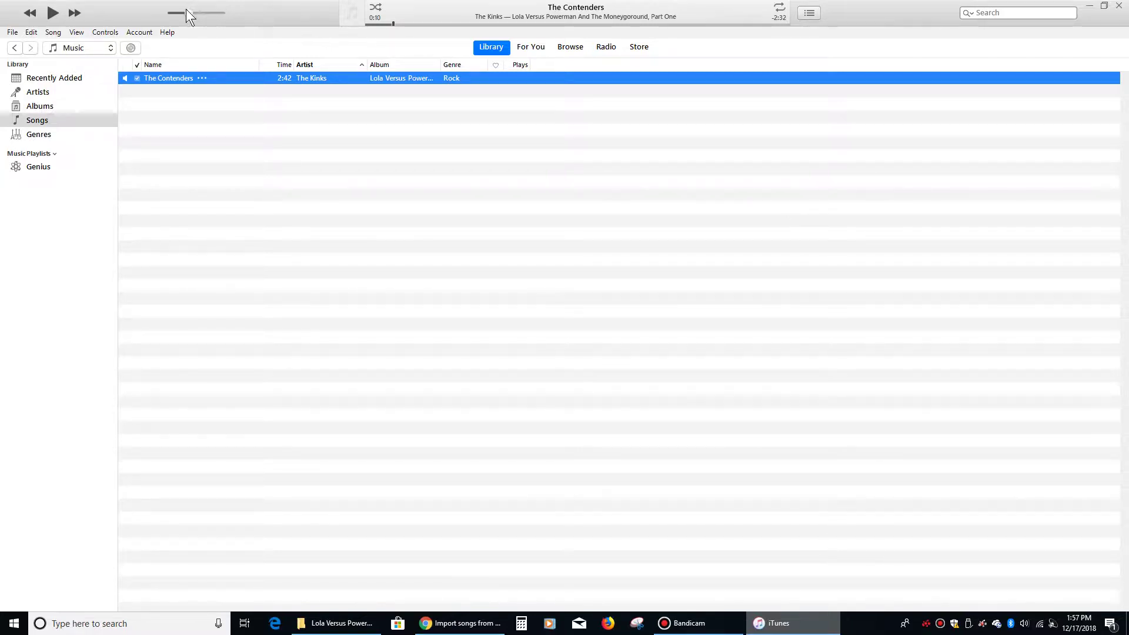
click(48, 17)
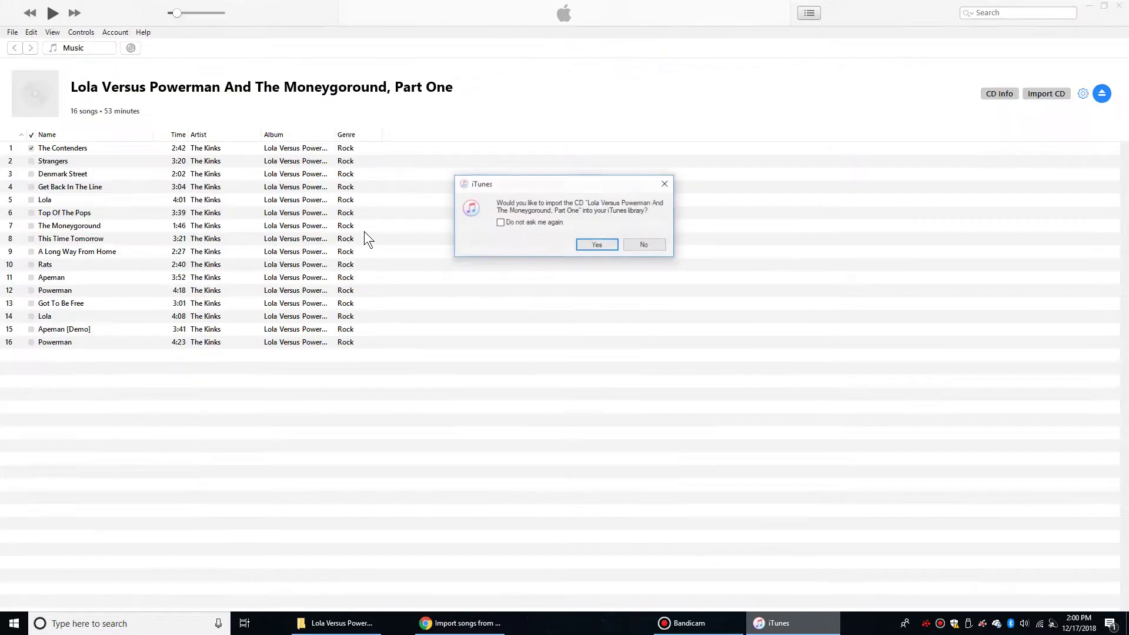
Decline importing the whole CD automatically and check tracks 2 to 16 so that all tracks are selected for import
click(645, 245)
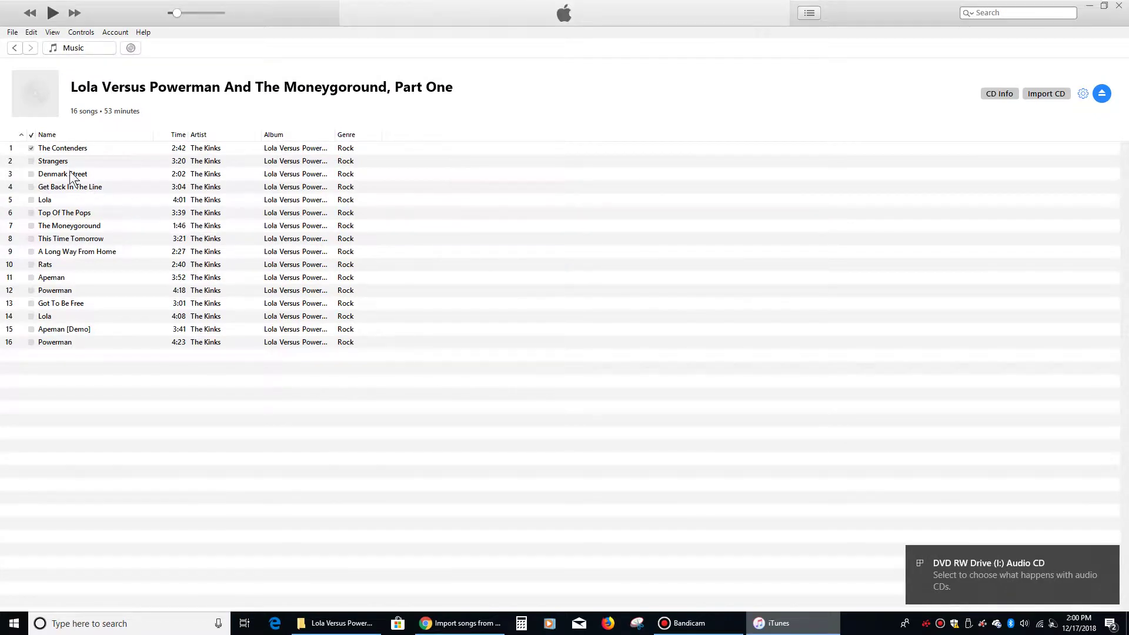
click(31, 161)
click(31, 187)
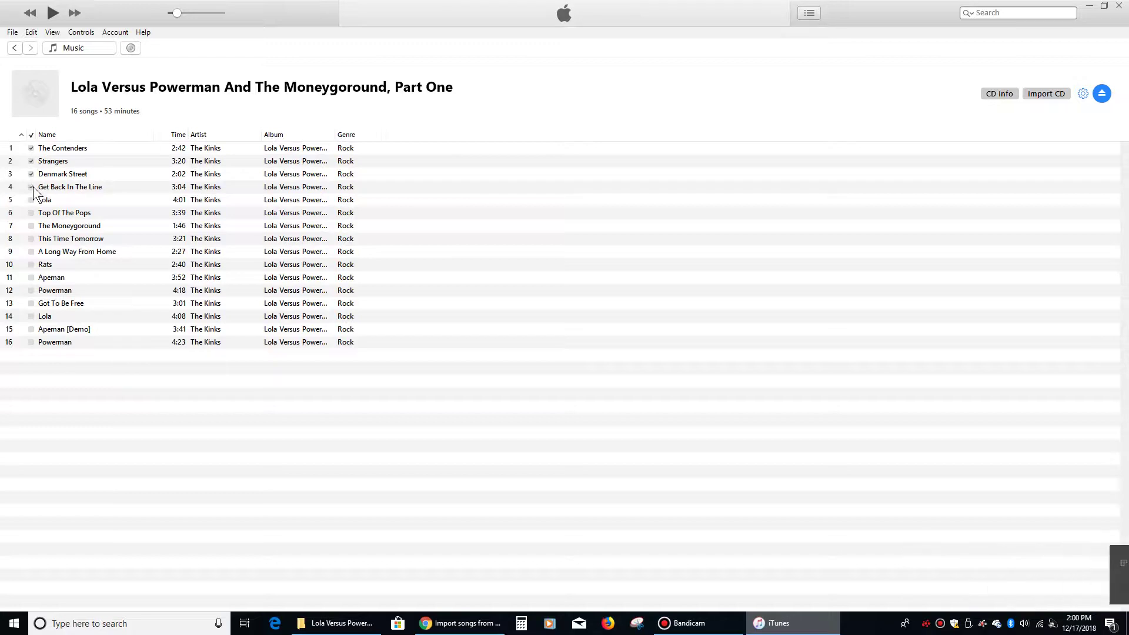
click(29, 226)
click(31, 239)
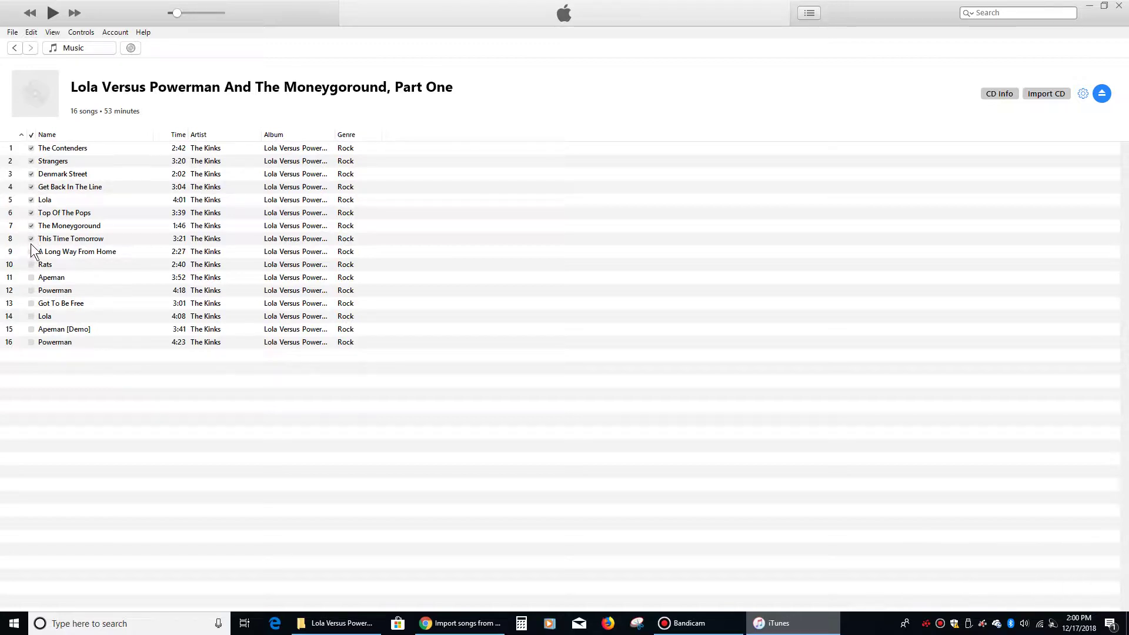
click(31, 265)
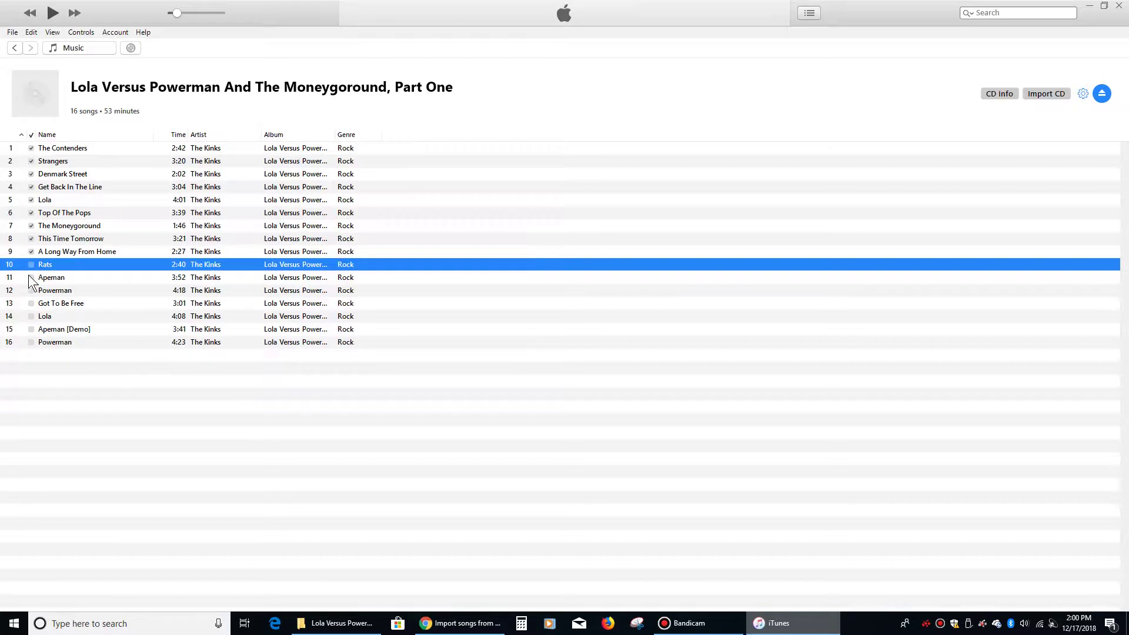
click(32, 265)
click(31, 278)
click(32, 291)
click(31, 303)
click(31, 316)
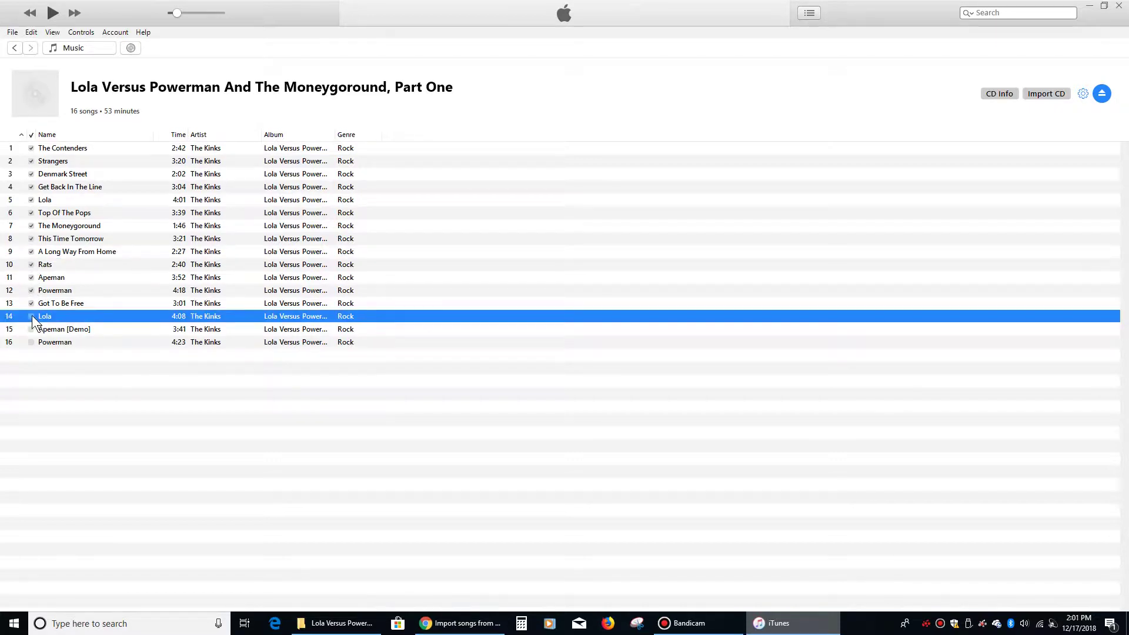
click(31, 316)
Import the checked tracks using the MP3 Encoder with the custom setting, replacing existing songs, and view the library by artists
click(1040, 96)
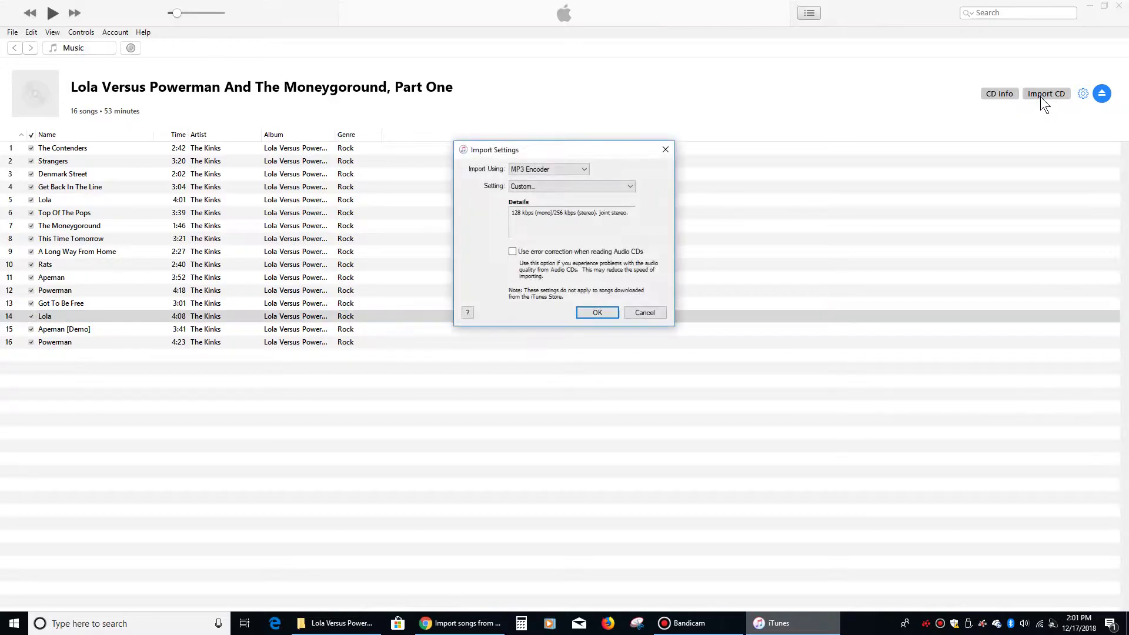
click(595, 312)
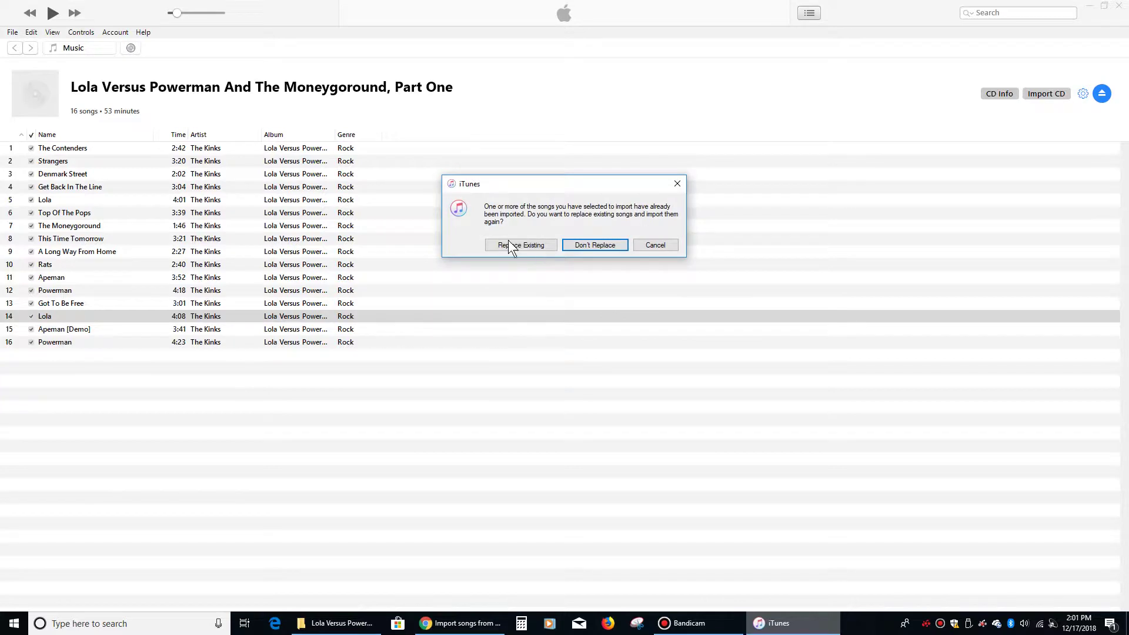
click(542, 246)
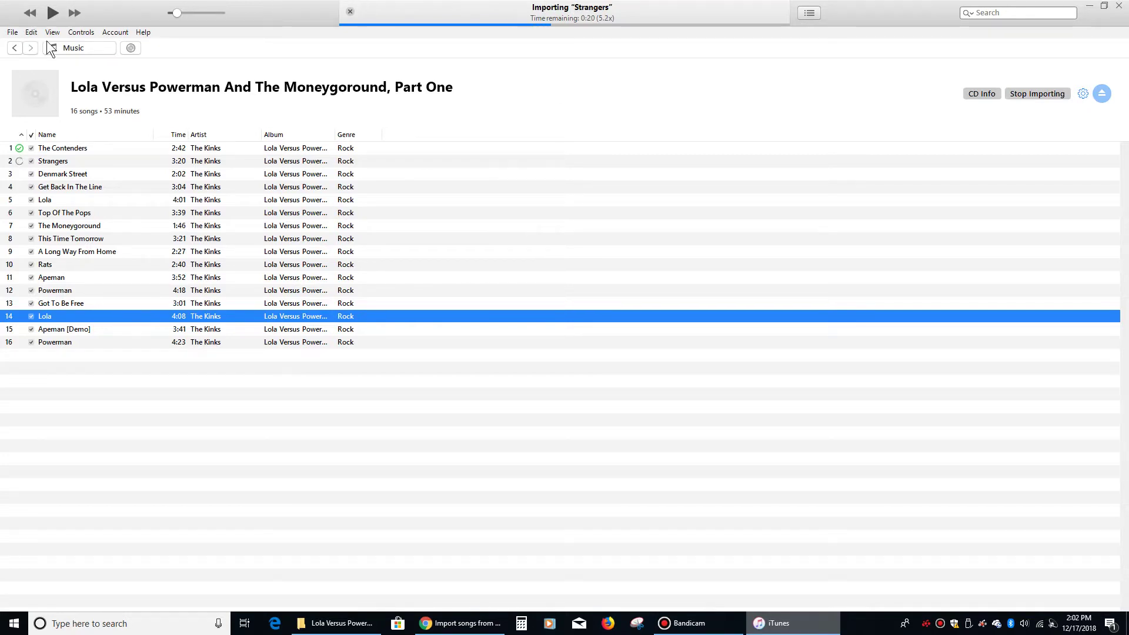
click(100, 52)
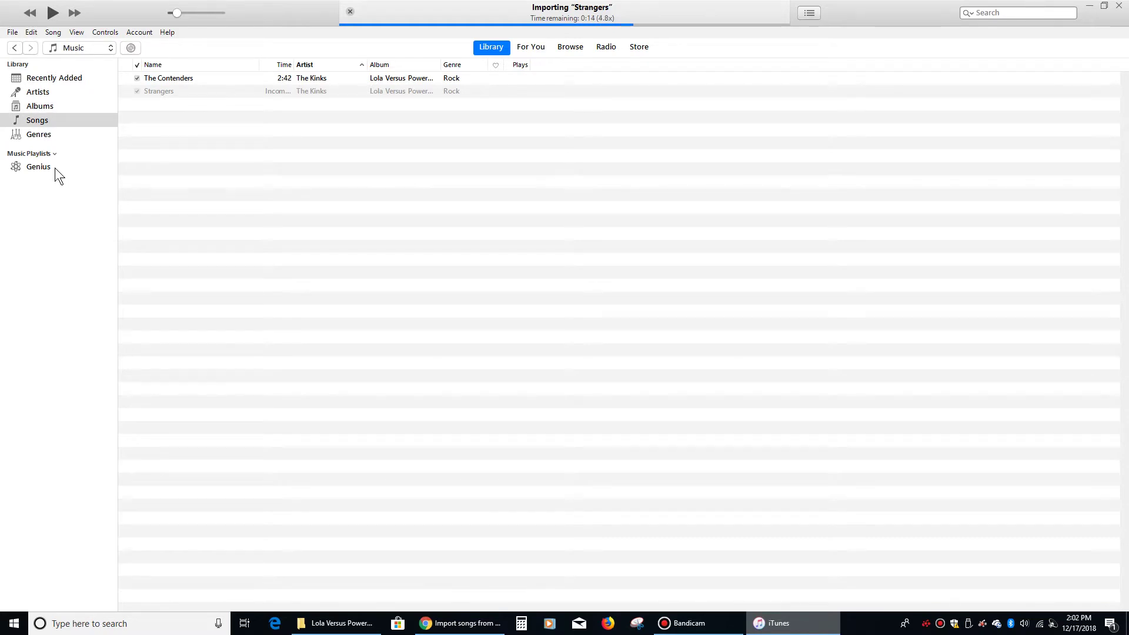
click(40, 88)
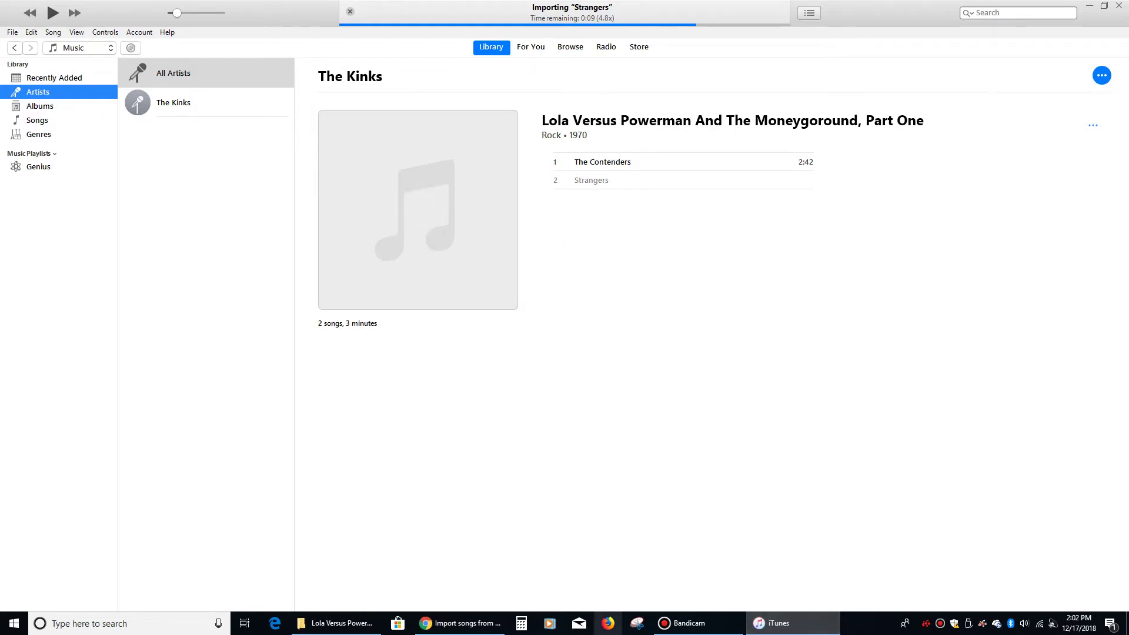
Switch to Chrome and open the computer repair company's website from its bookmark
click(461, 623)
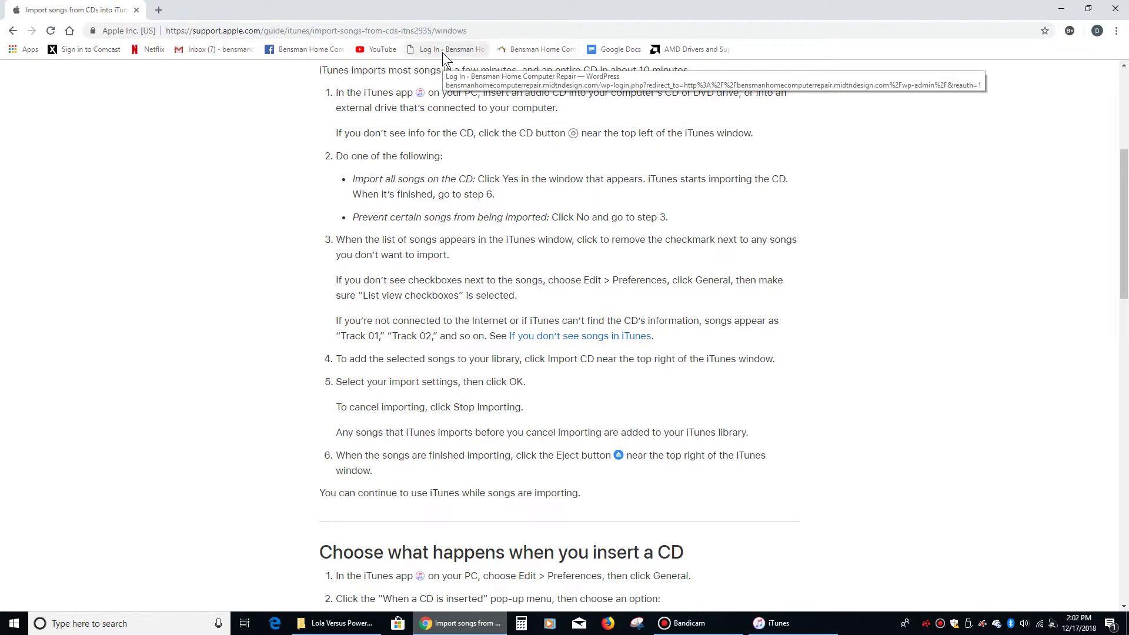
click(529, 52)
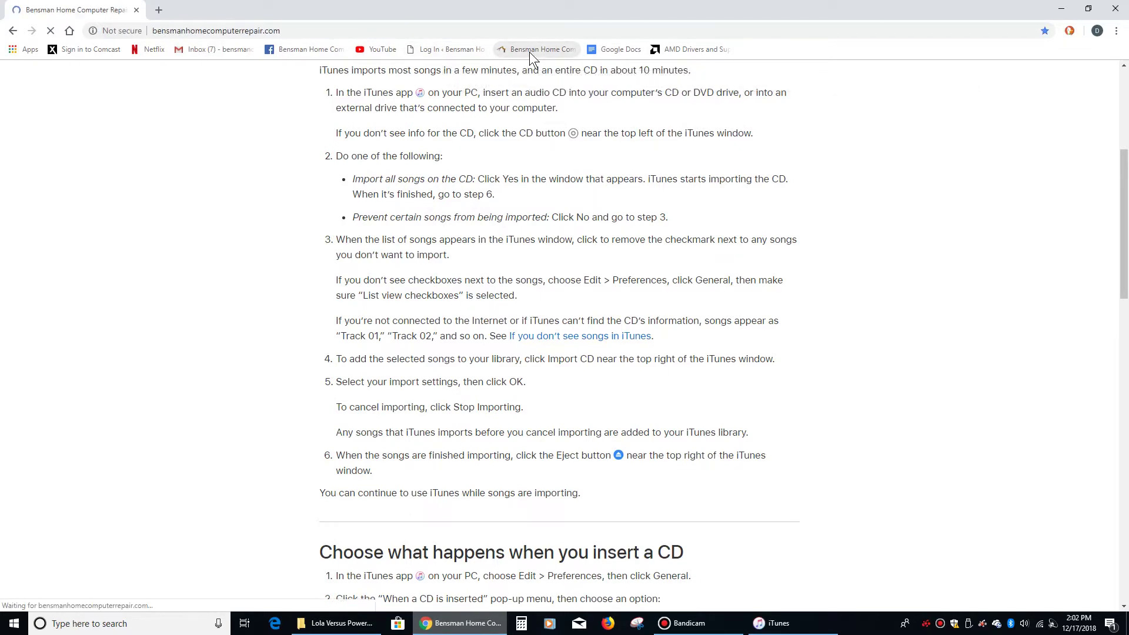